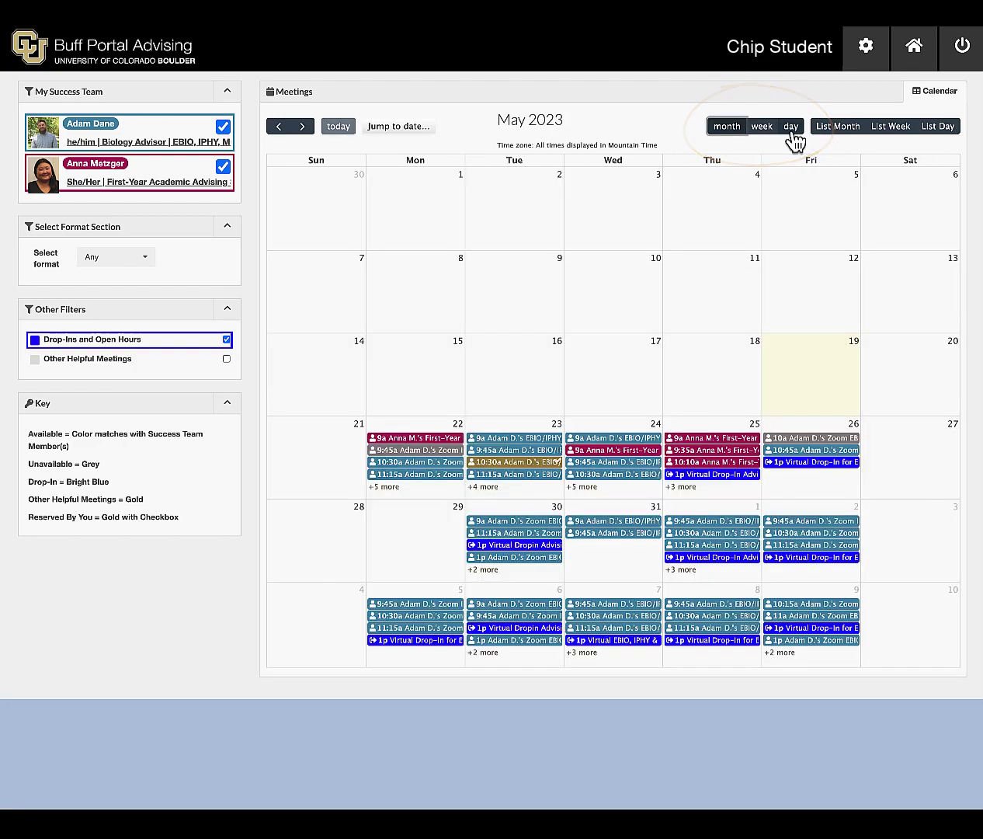
Step: Try the month view, then the day view, advancing through Tuesday May 23 to Wednesday May 24
click(794, 128)
click(302, 128)
click(303, 128)
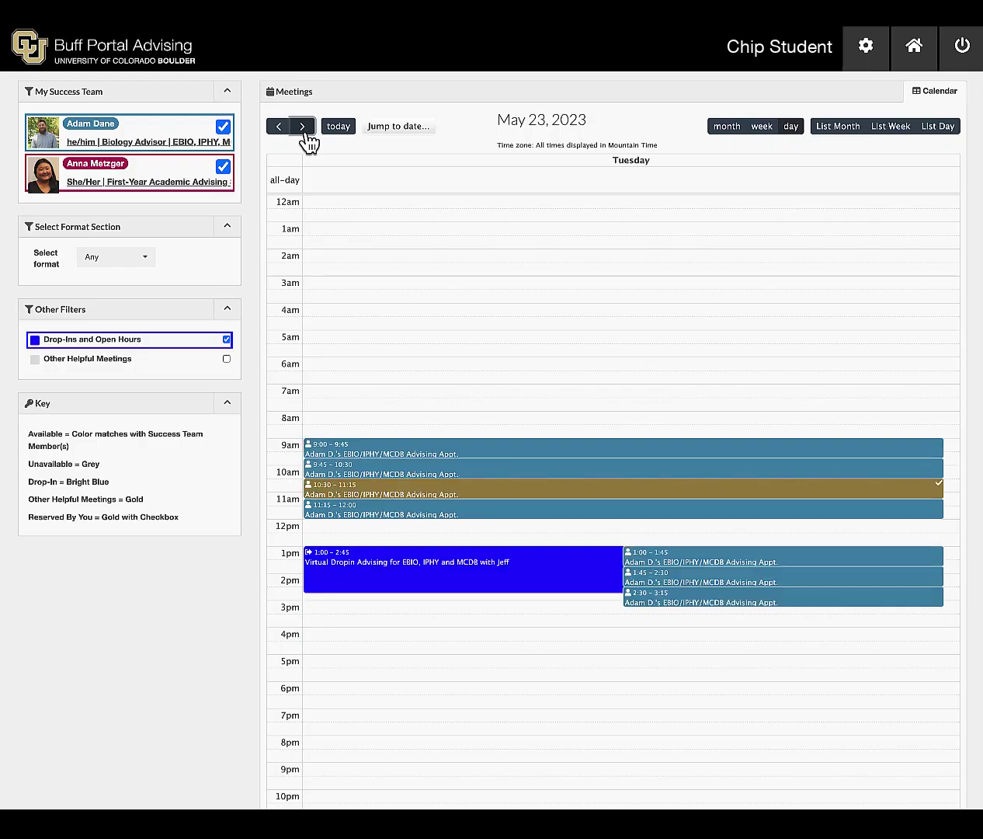
click(303, 127)
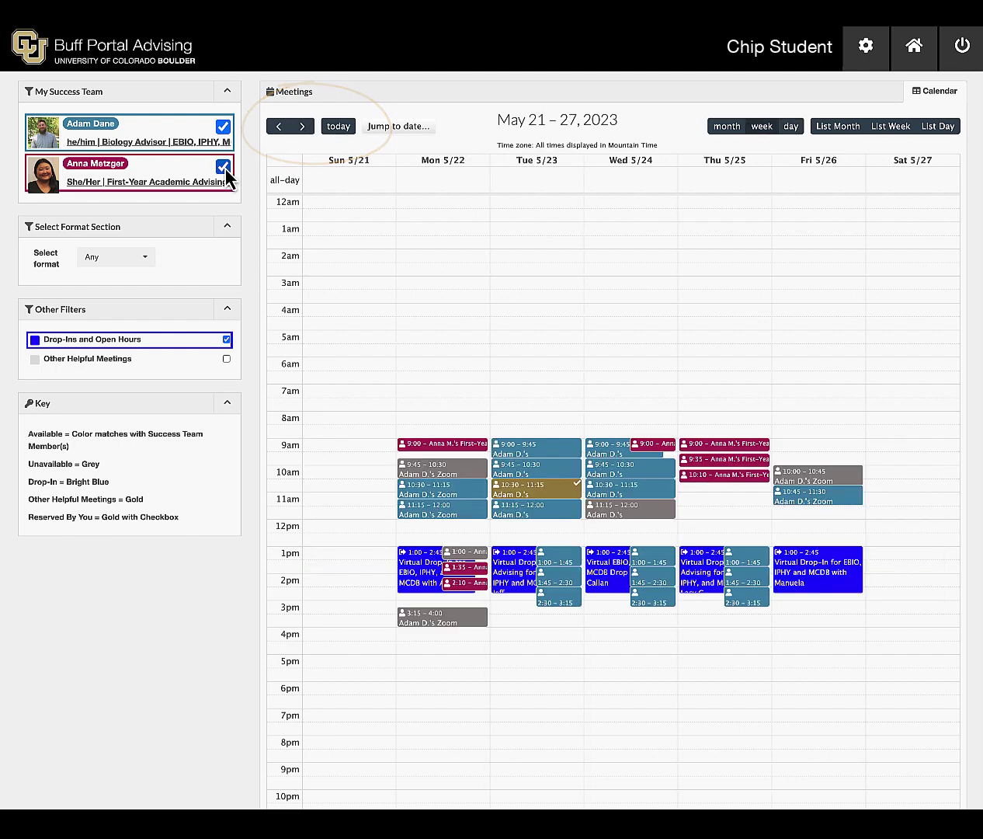
click(224, 168)
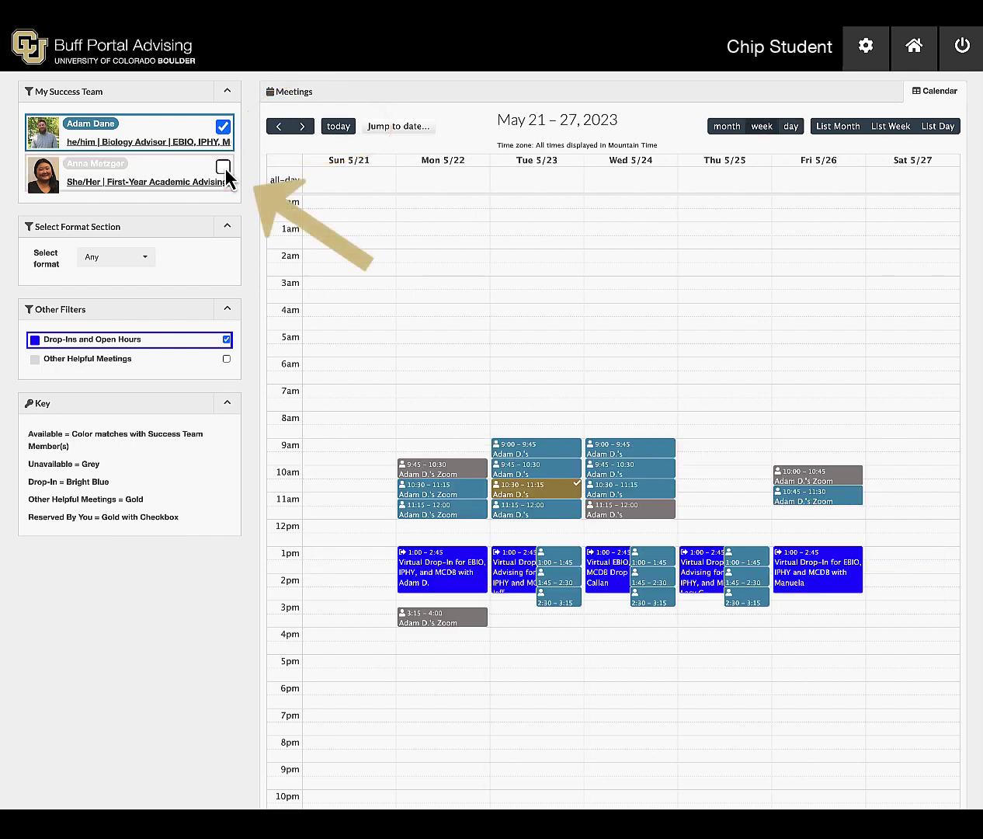
click(223, 168)
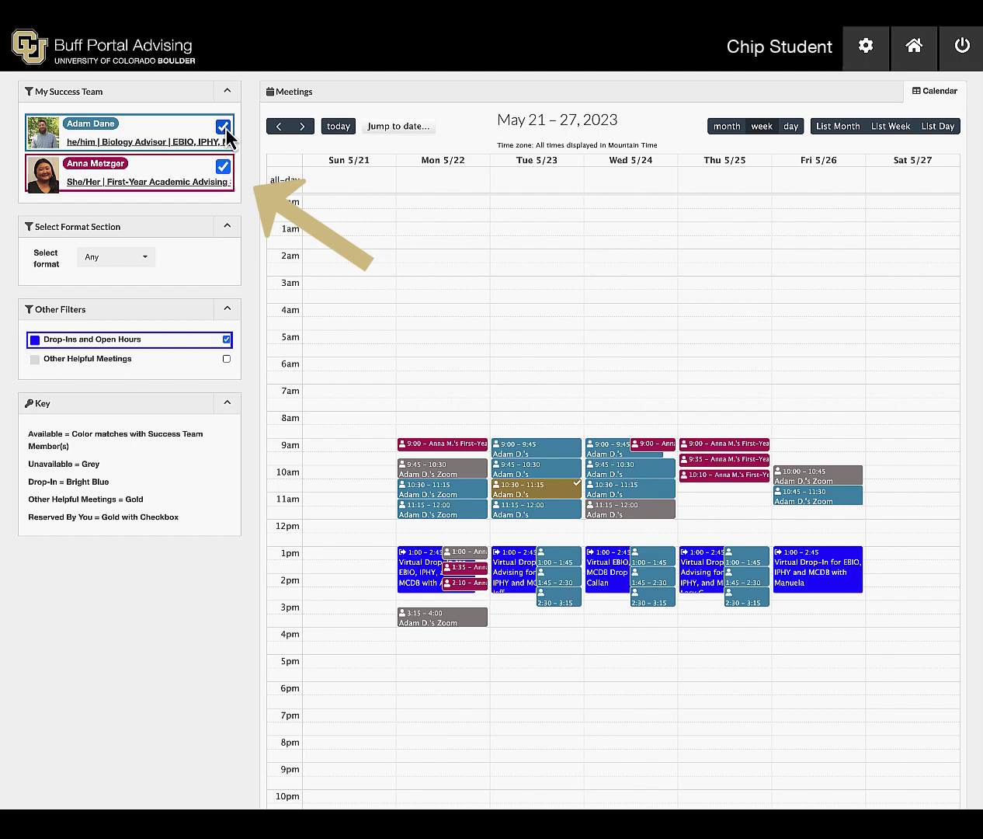
click(224, 126)
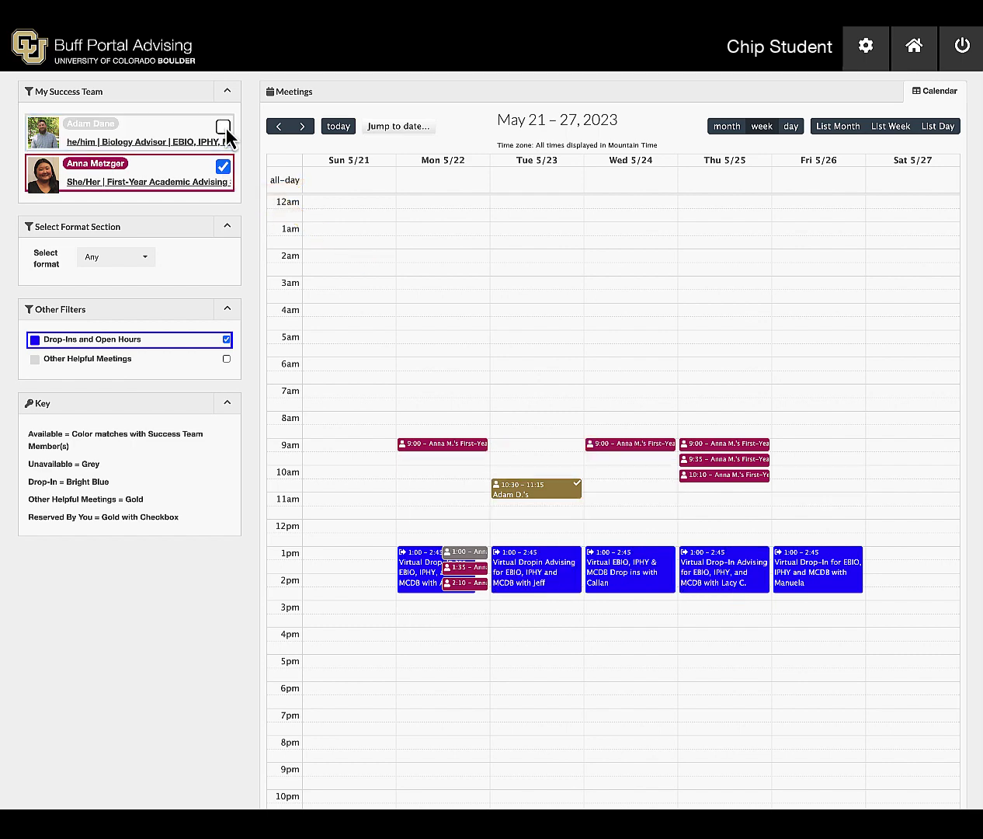
click(224, 127)
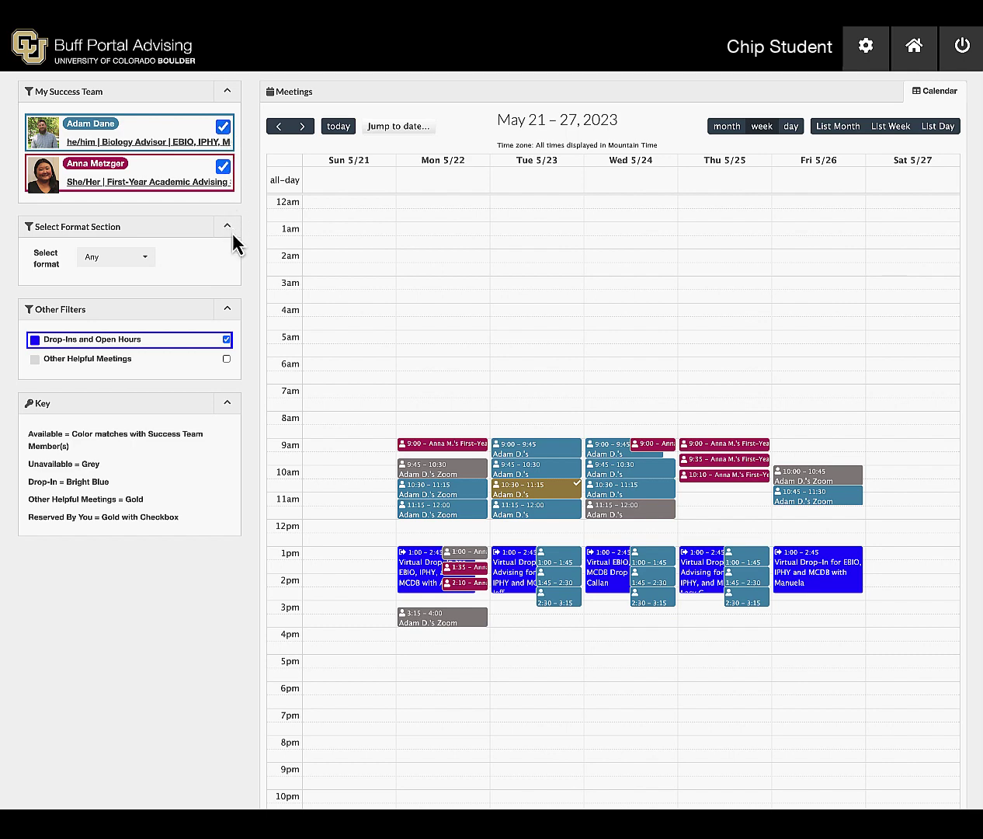
click(146, 259)
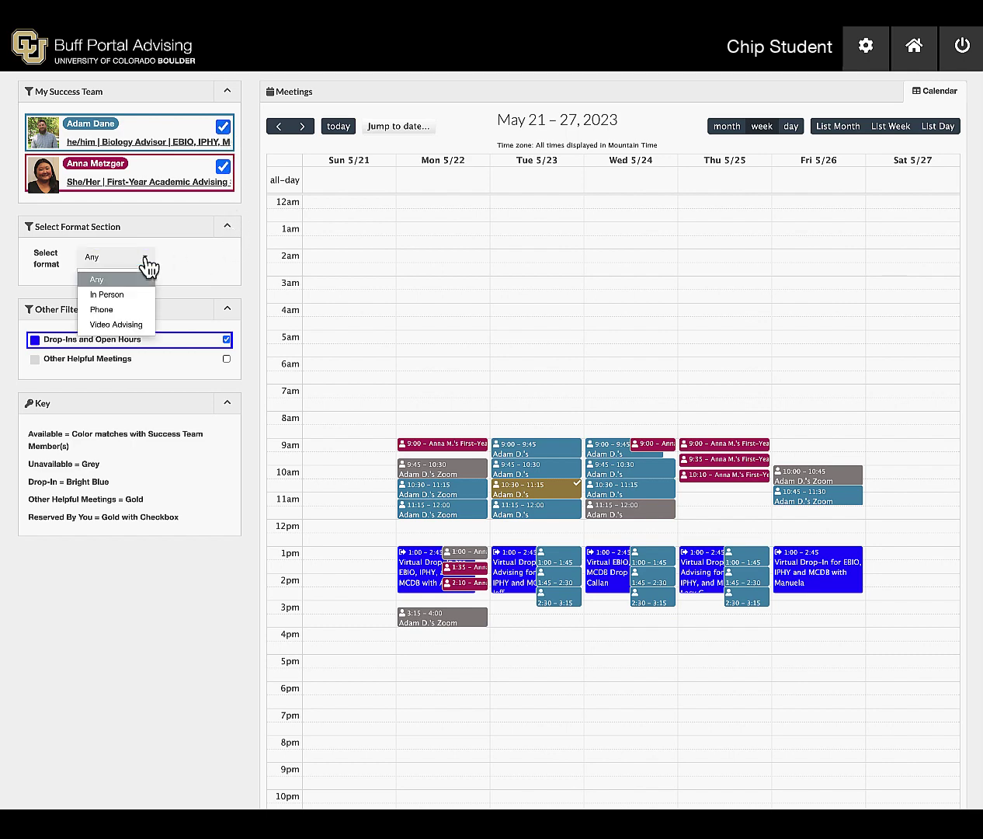
click(137, 295)
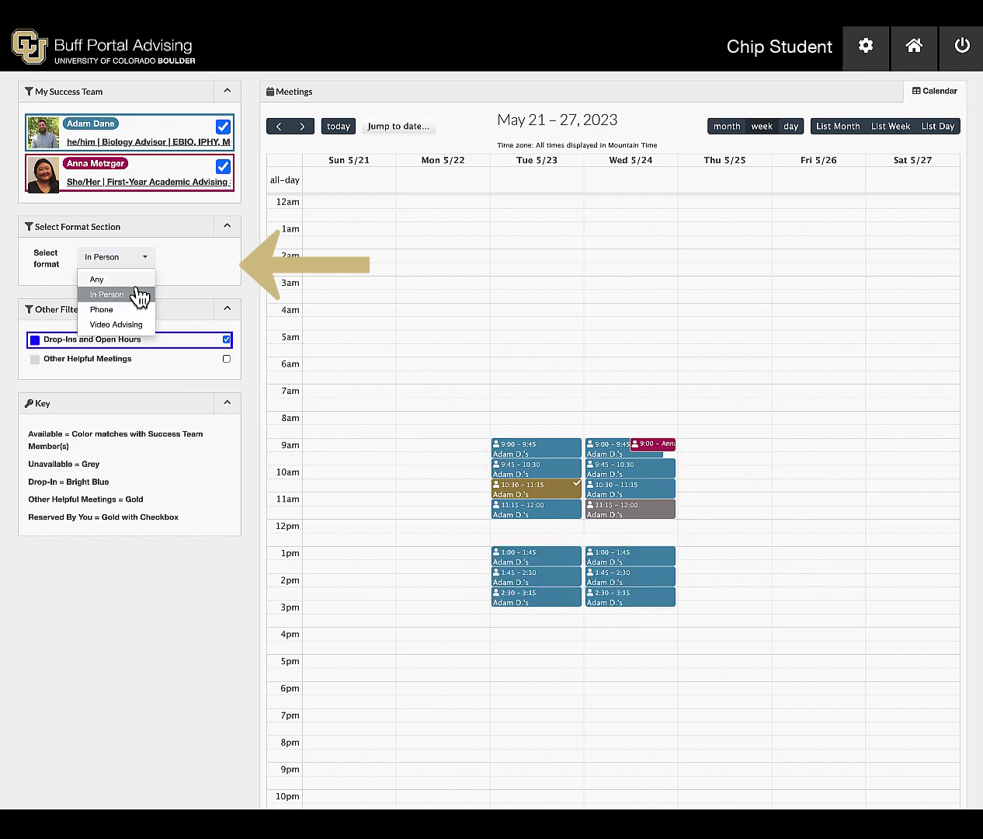
click(137, 324)
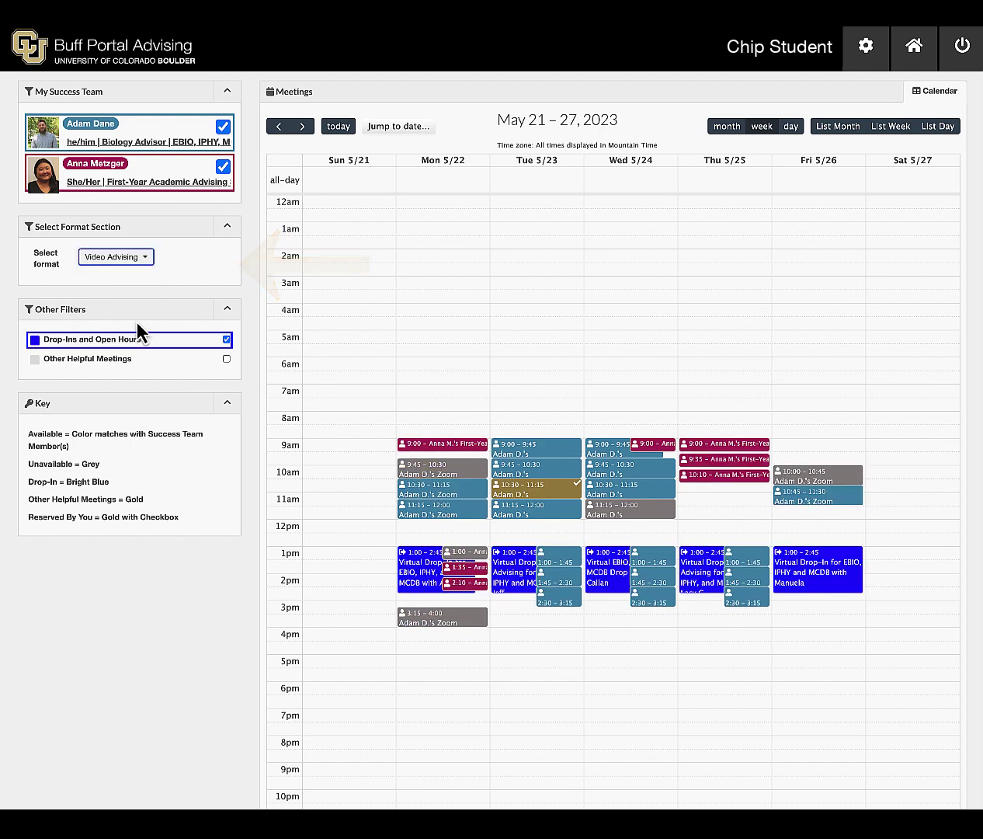
click(140, 261)
click(135, 279)
click(226, 360)
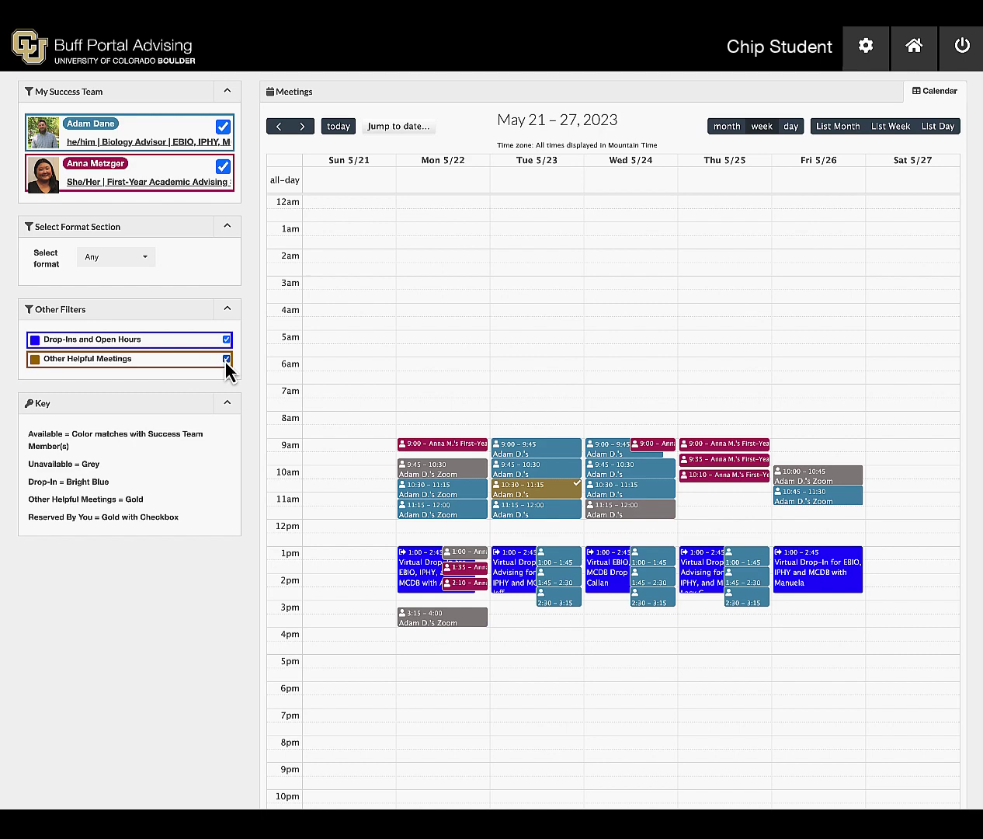
click(226, 359)
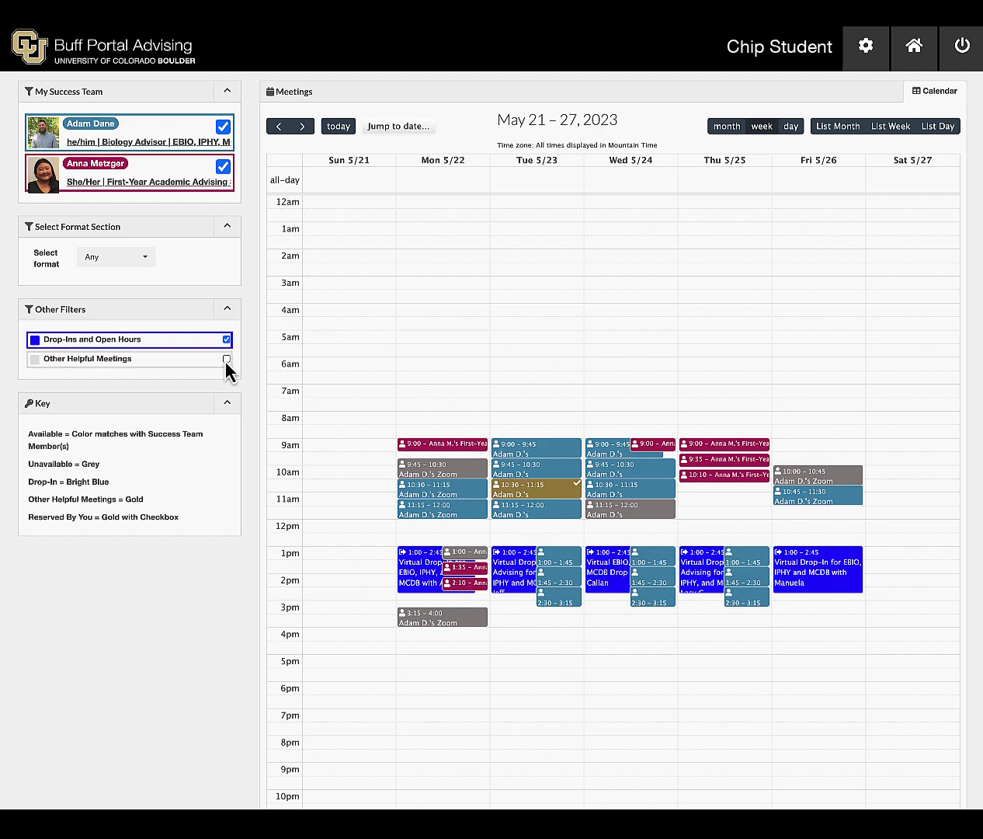
click(223, 166)
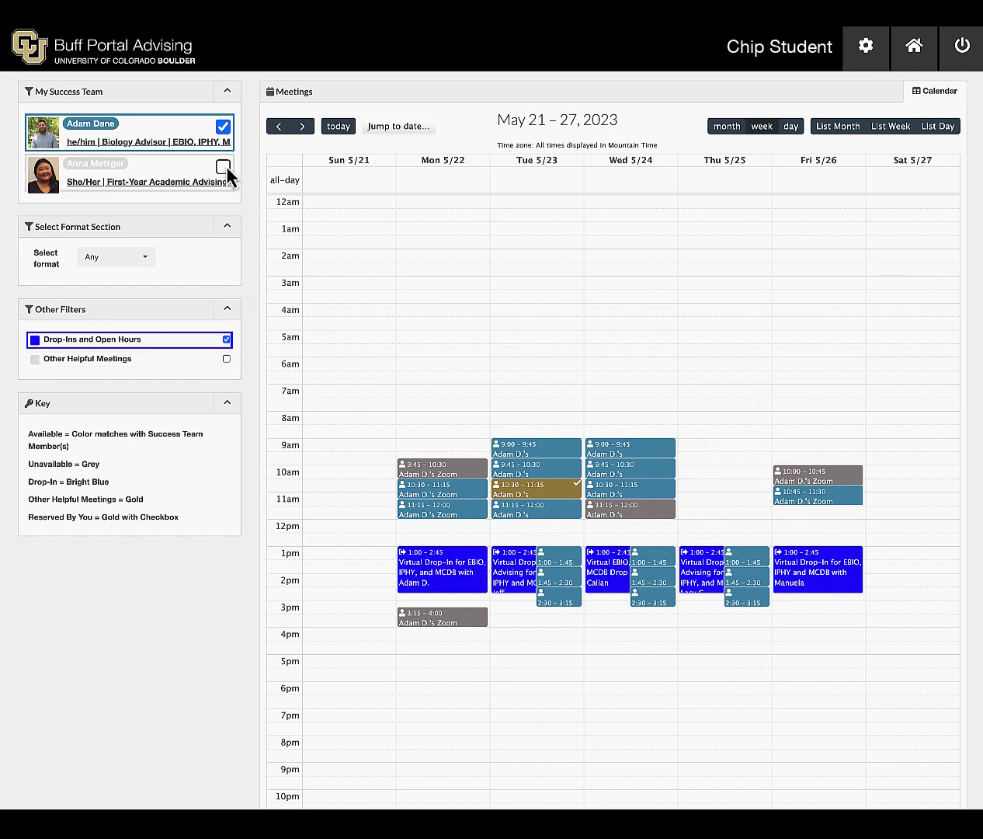
click(223, 127)
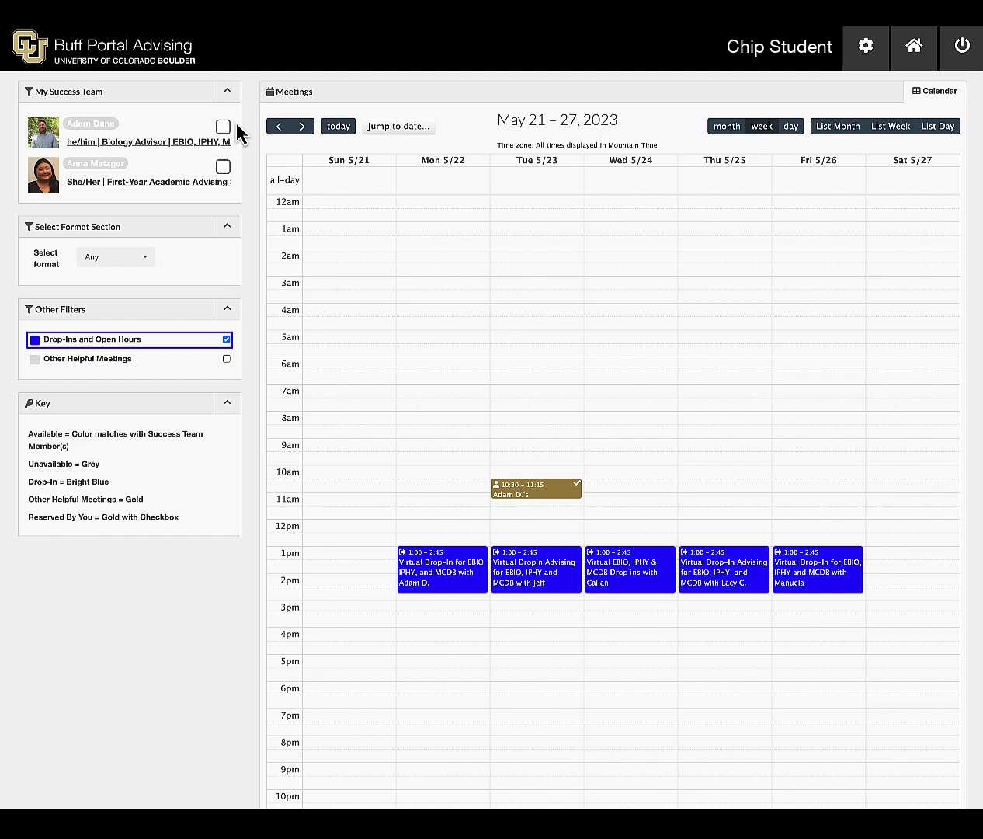
Step: Request the Wednesday 9:00 slot In Person, noting 'summer courses and study abroad next spring'
click(225, 126)
click(223, 167)
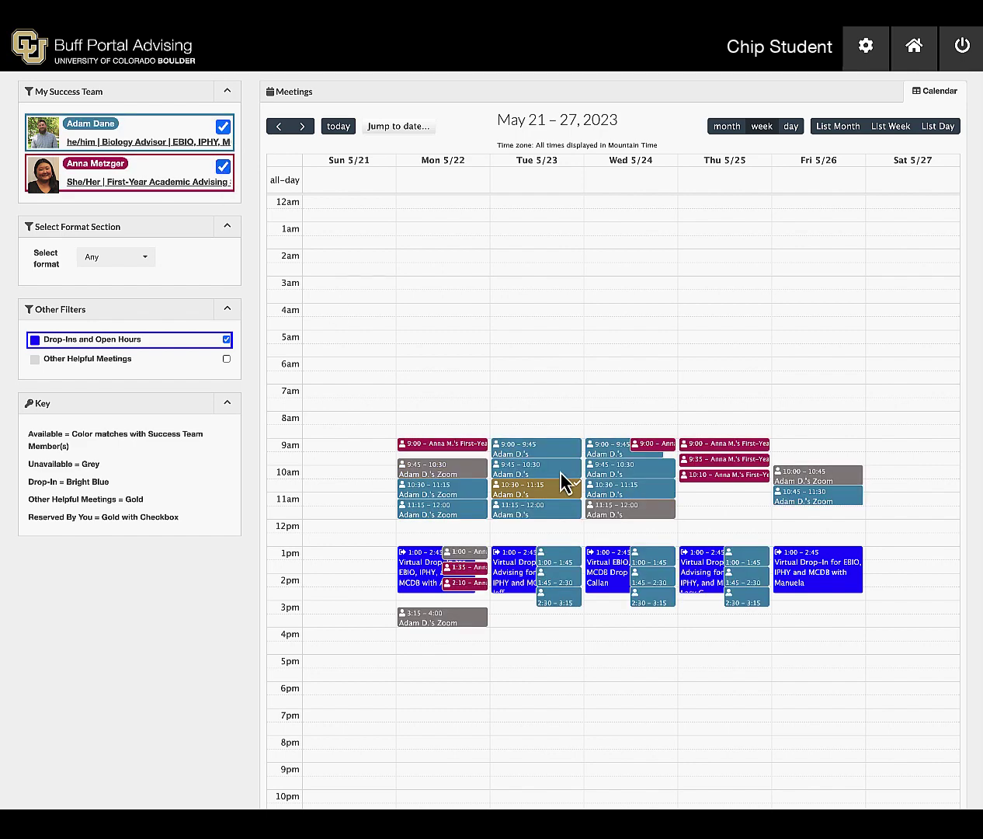
click(605, 457)
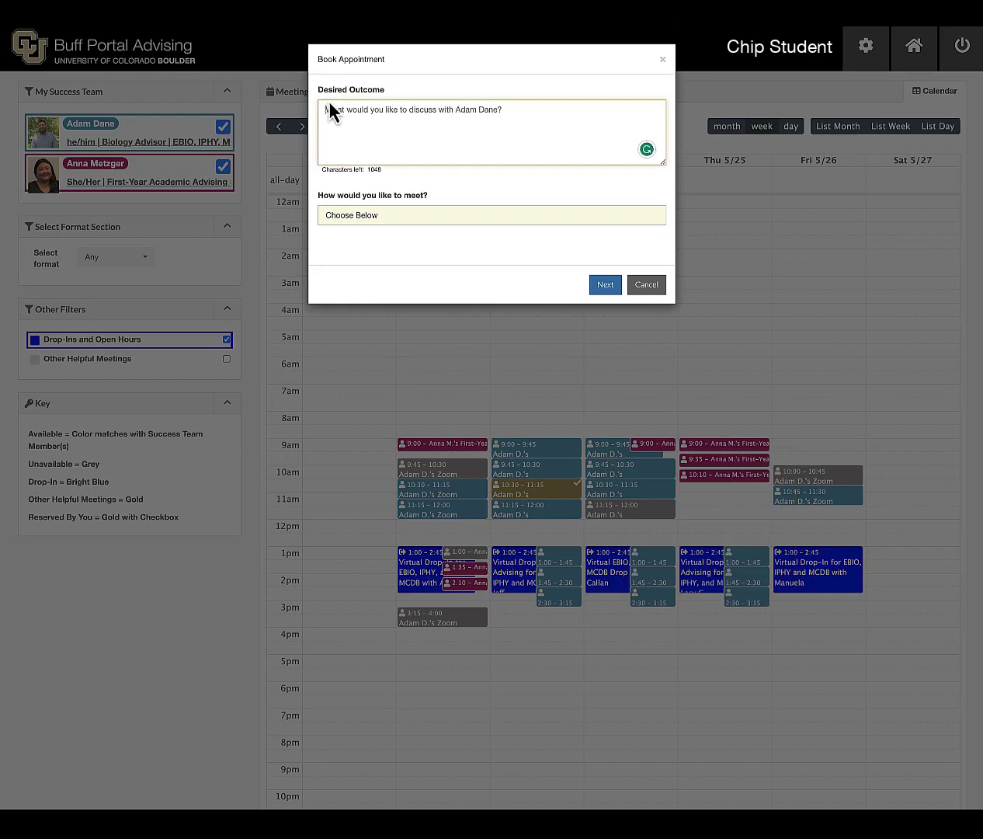
text(I would like t)
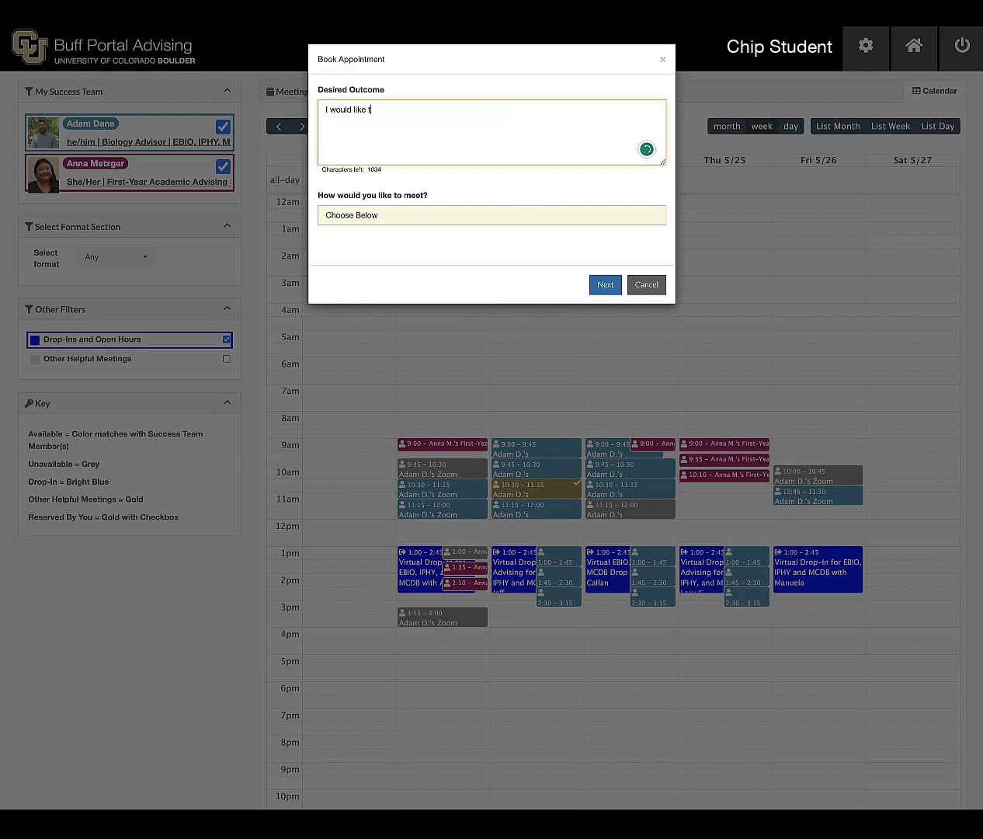
text(o talk about summer courses and study abroa)
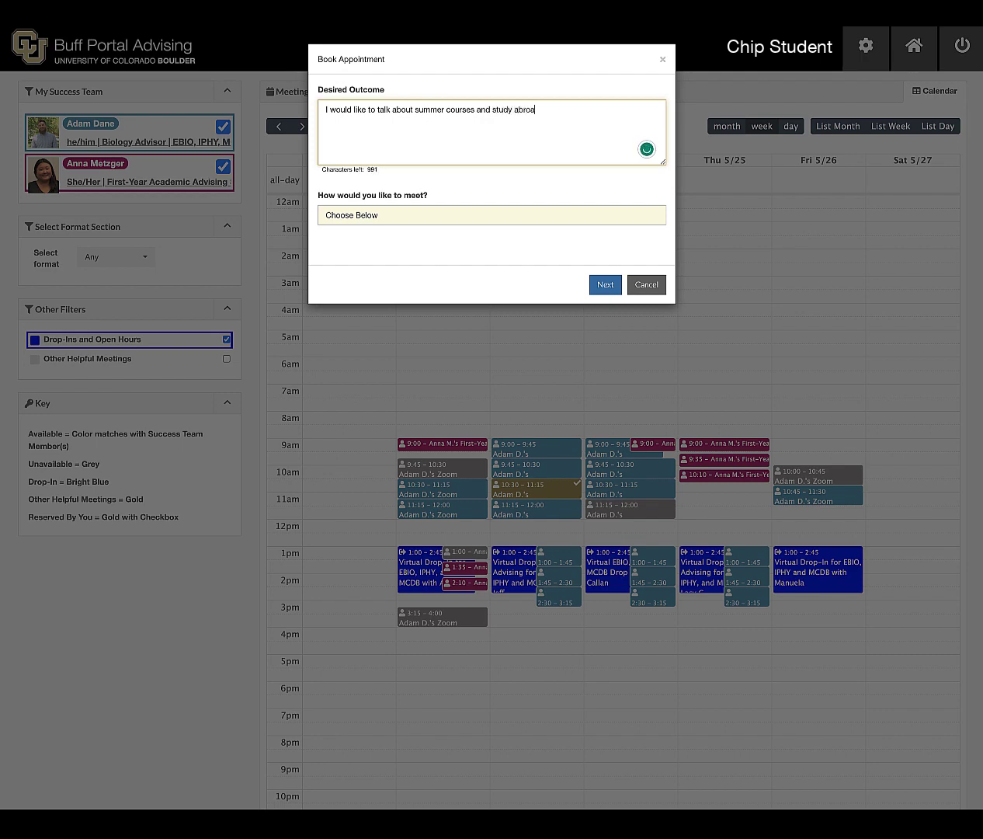
text(d next spring.)
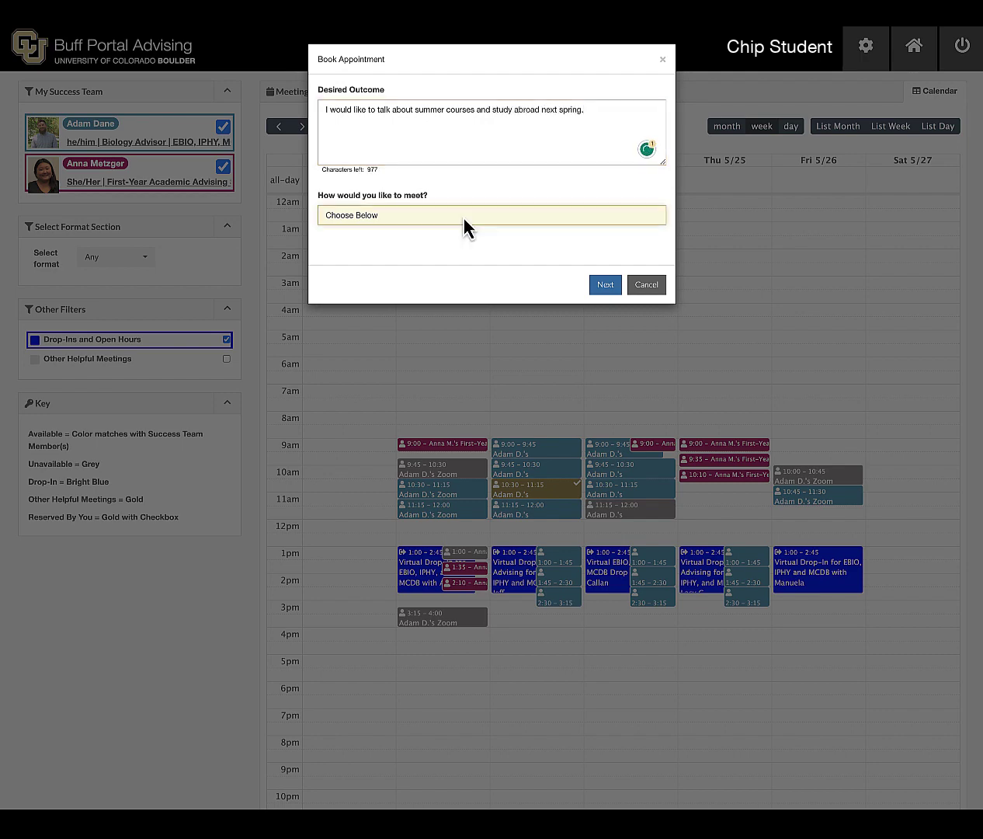
click(458, 214)
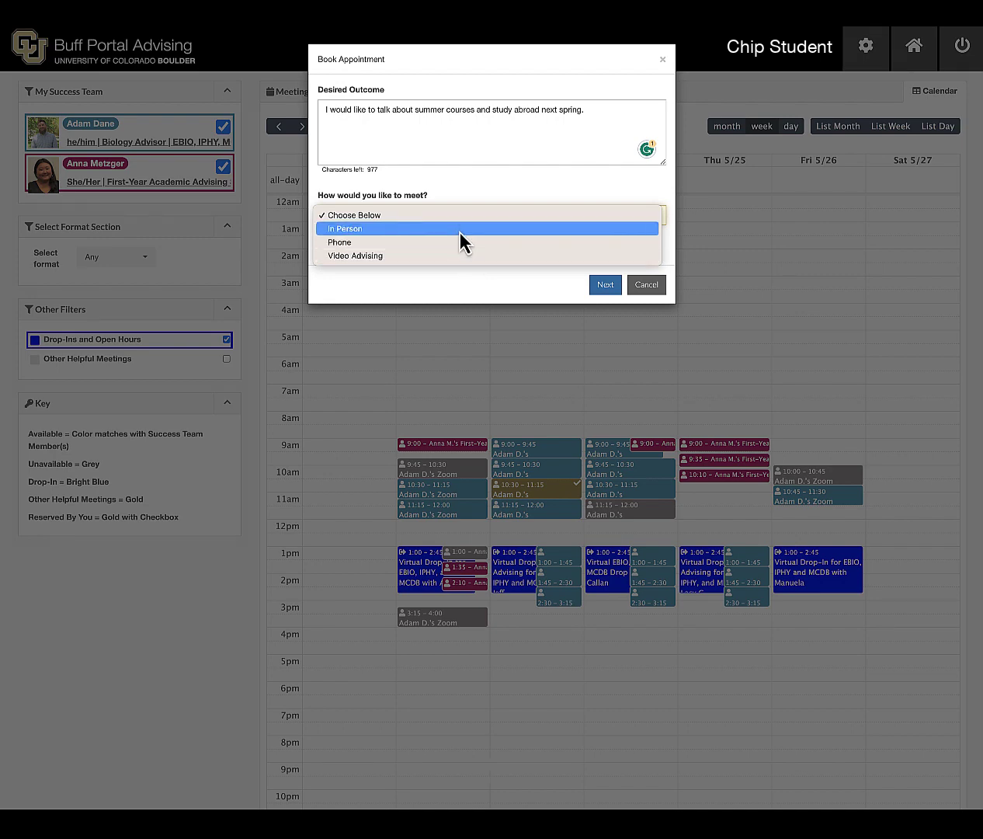
click(460, 230)
Step: Continue to the confirmation details and reserve the May 24, 9:00 AM advising appointment
click(605, 285)
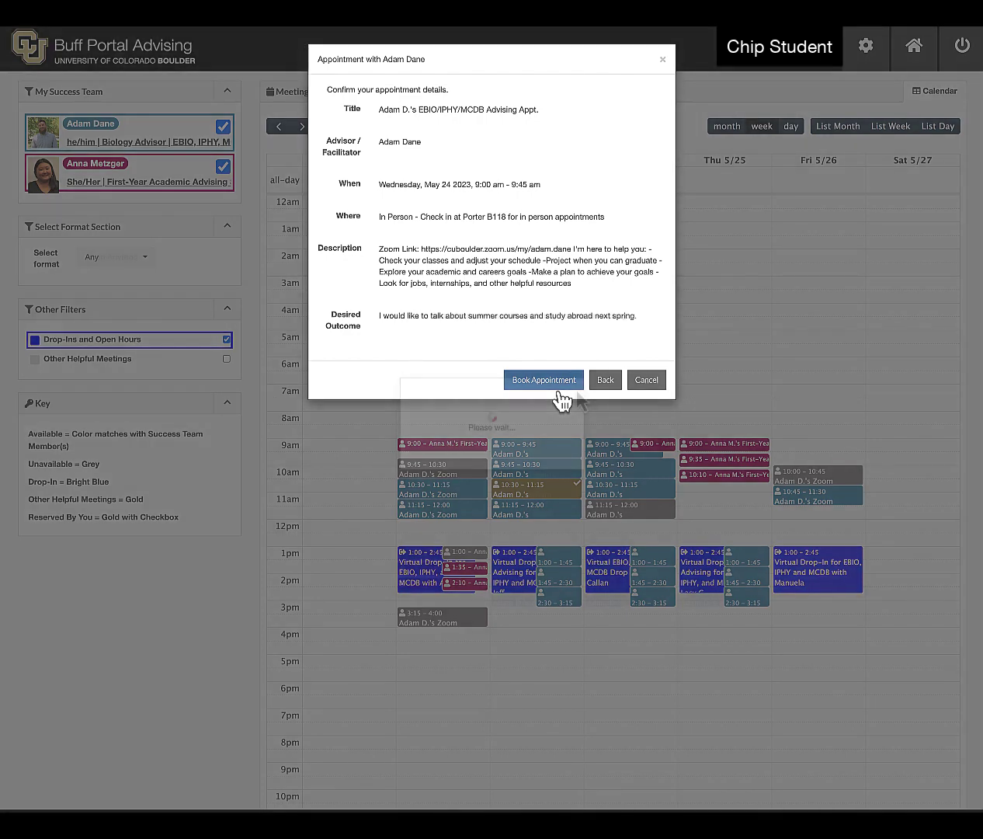
click(558, 388)
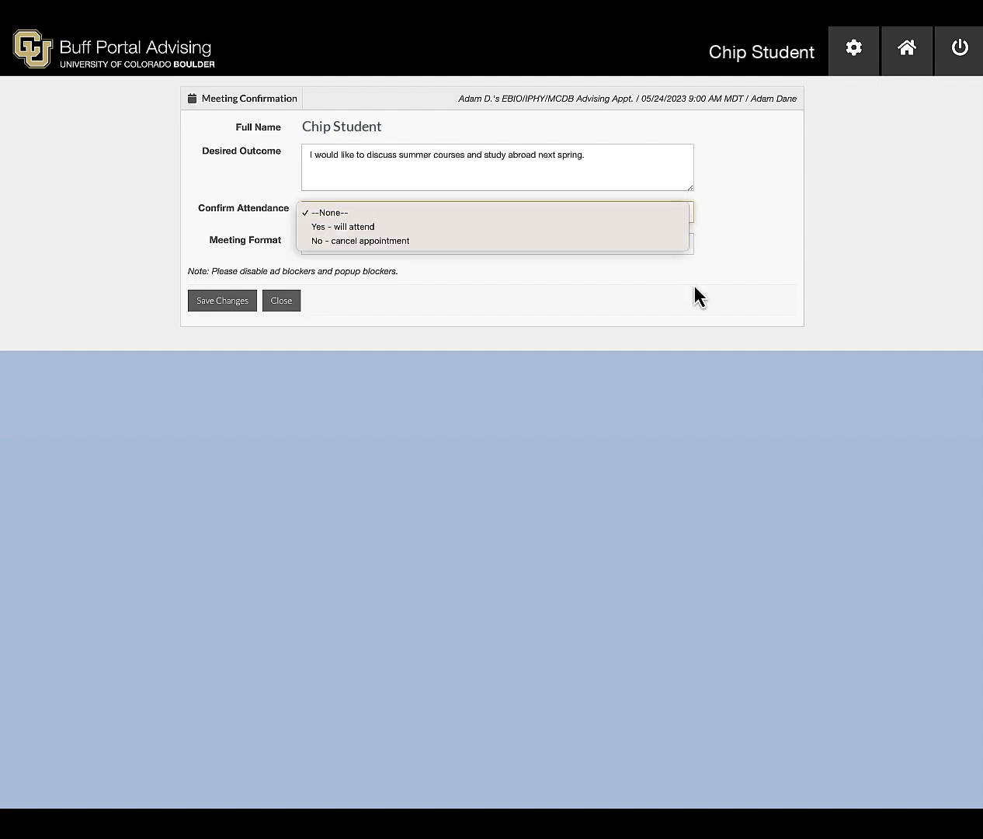
Step: Leave Confirm Attendance at --None-- and review the Meeting Format choices
click(693, 292)
click(650, 249)
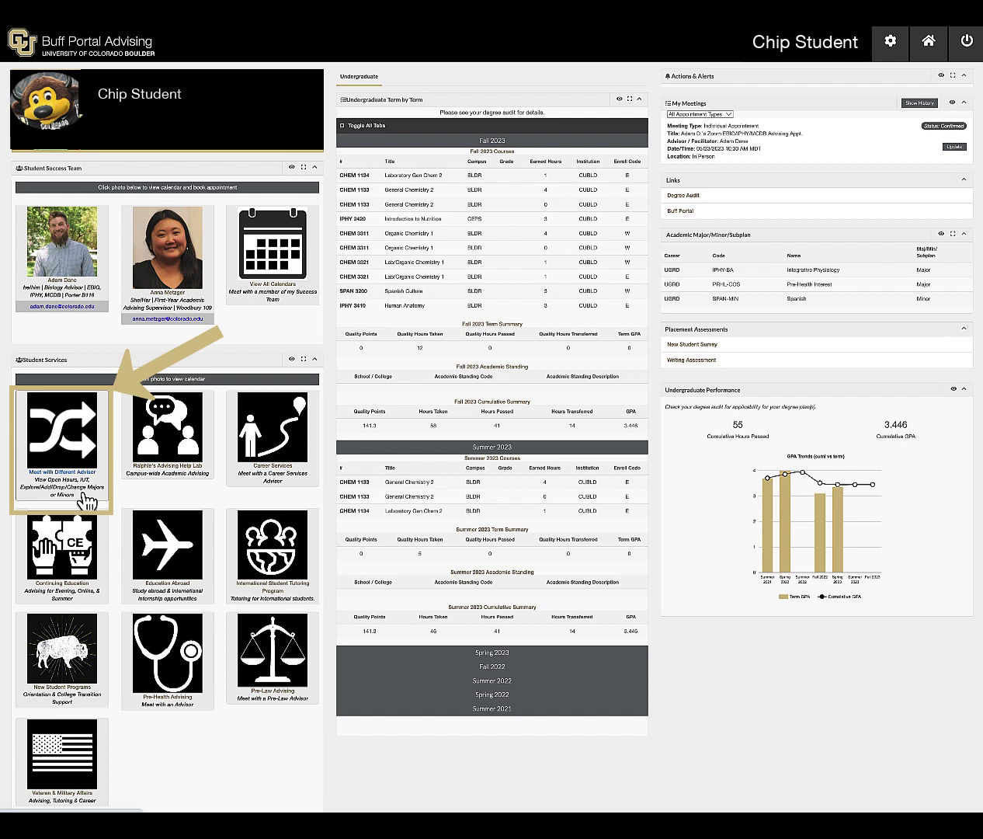
Step: In the major/minor window, keep Add a Major (Explore) and filter to College of Arts & Sciences
click(84, 496)
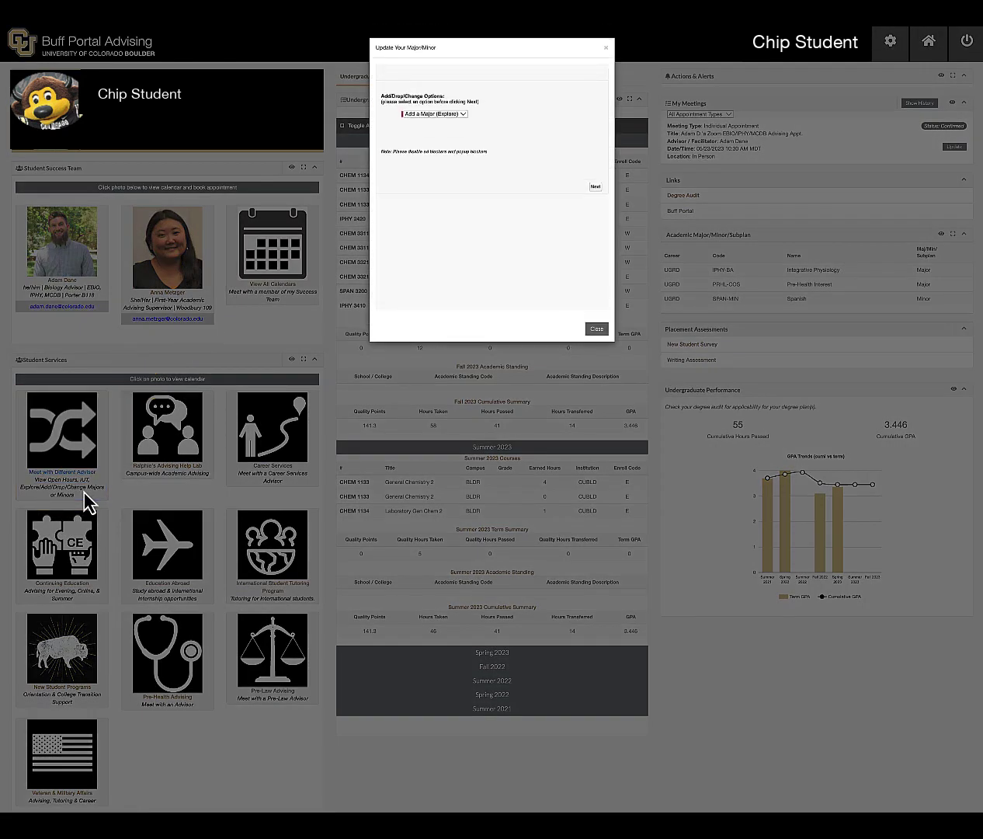
click(459, 115)
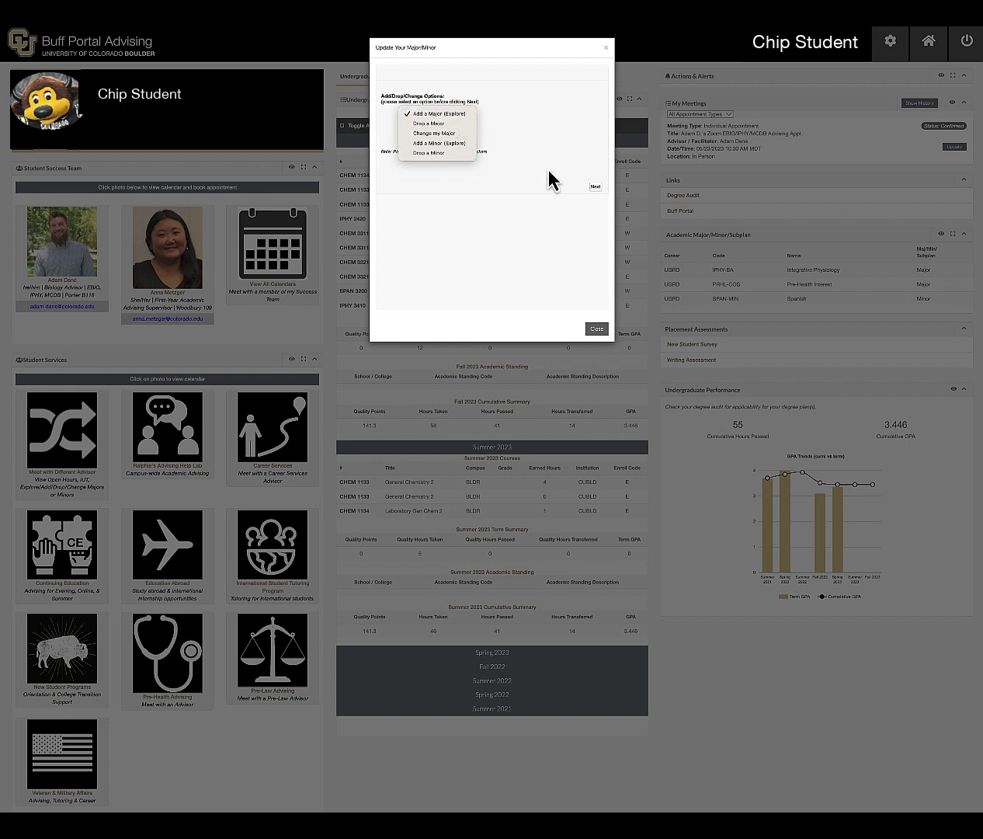
click(595, 186)
click(558, 119)
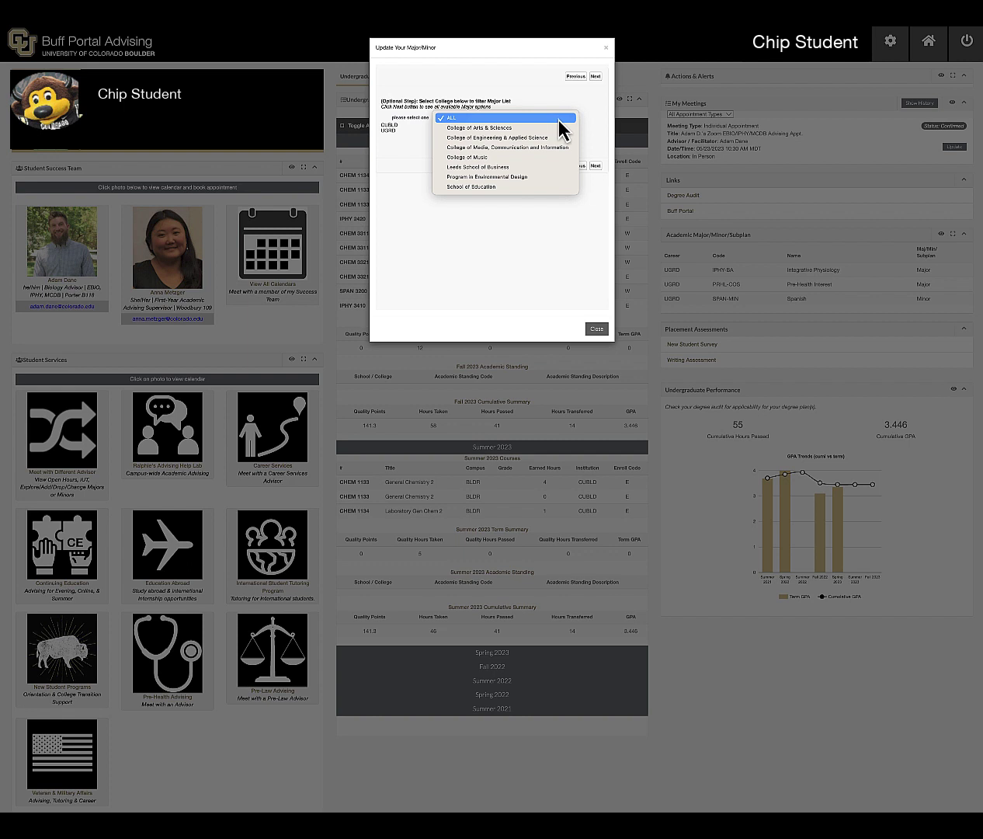
click(566, 133)
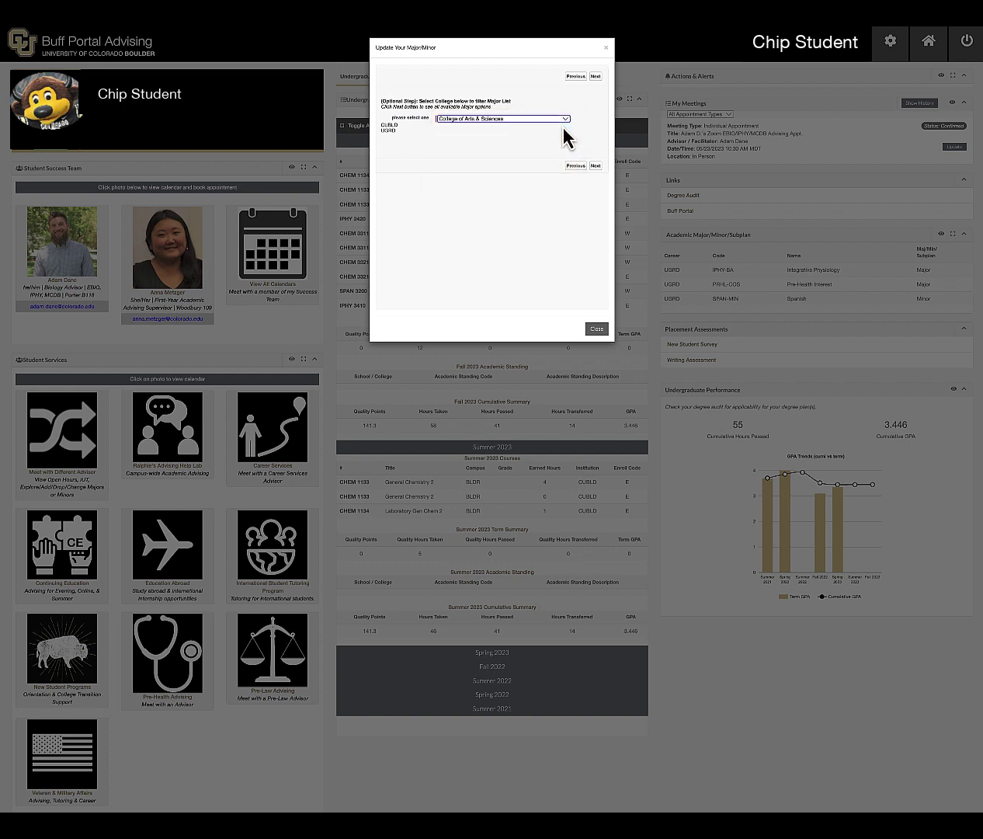
click(595, 166)
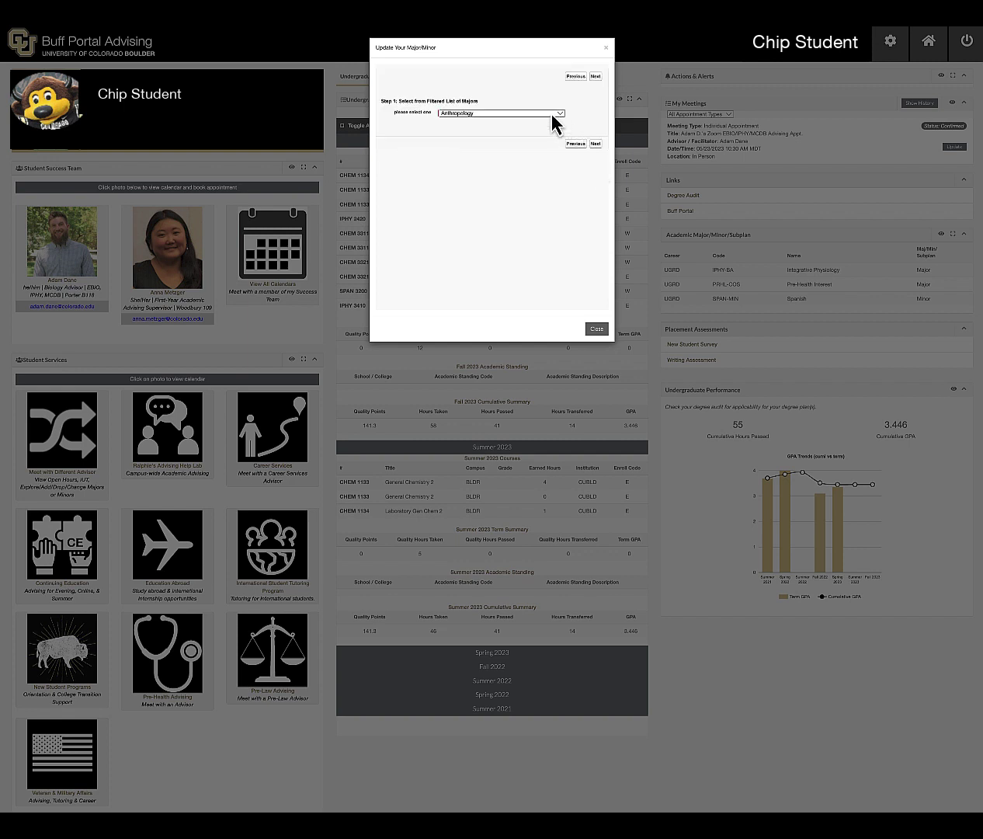
Step: Pick Spanish as the major and open its advising appointment calendar
click(552, 115)
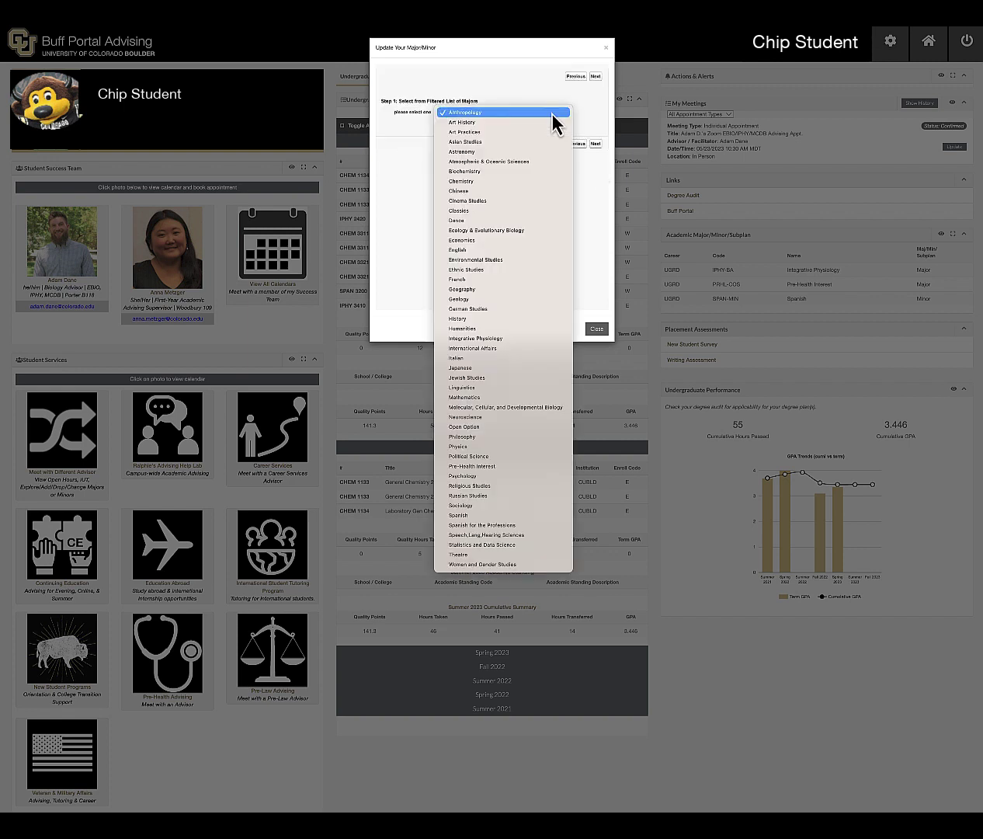
click(551, 517)
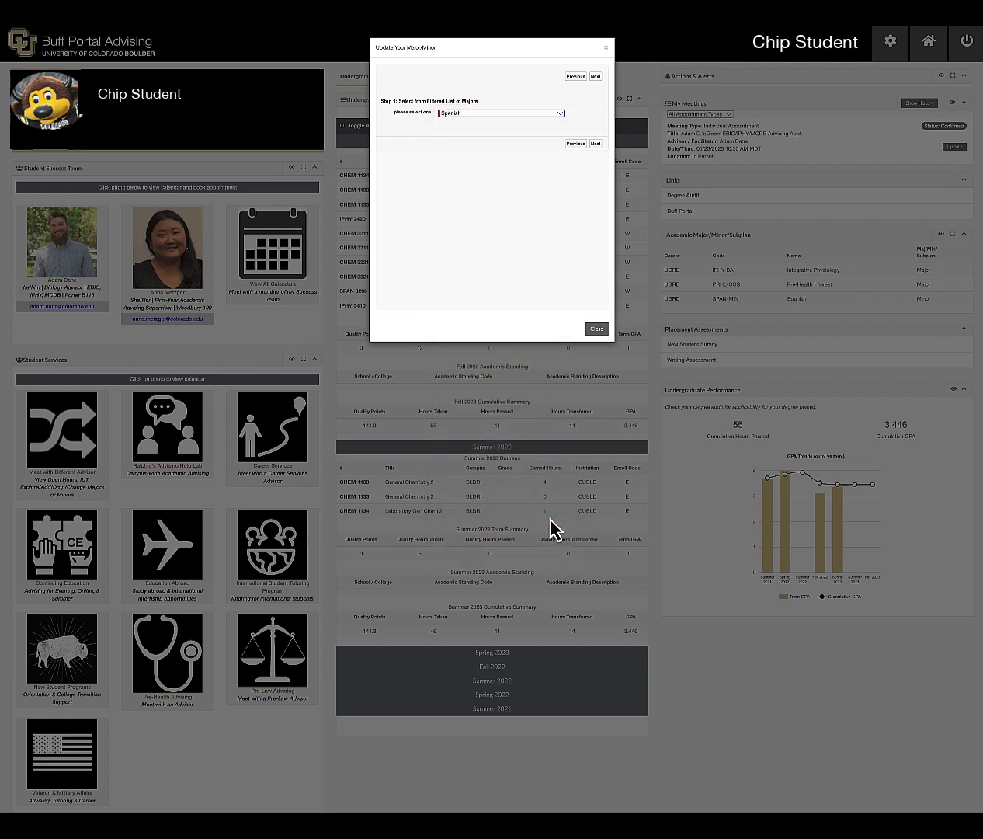
click(594, 144)
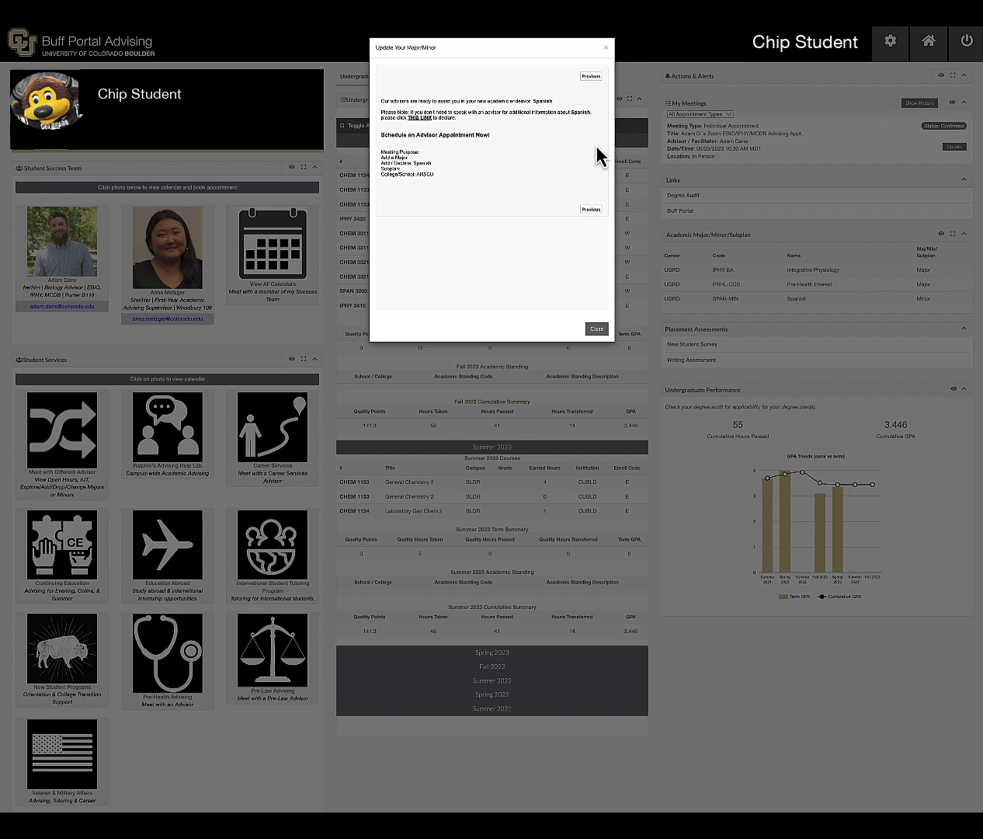
click(472, 139)
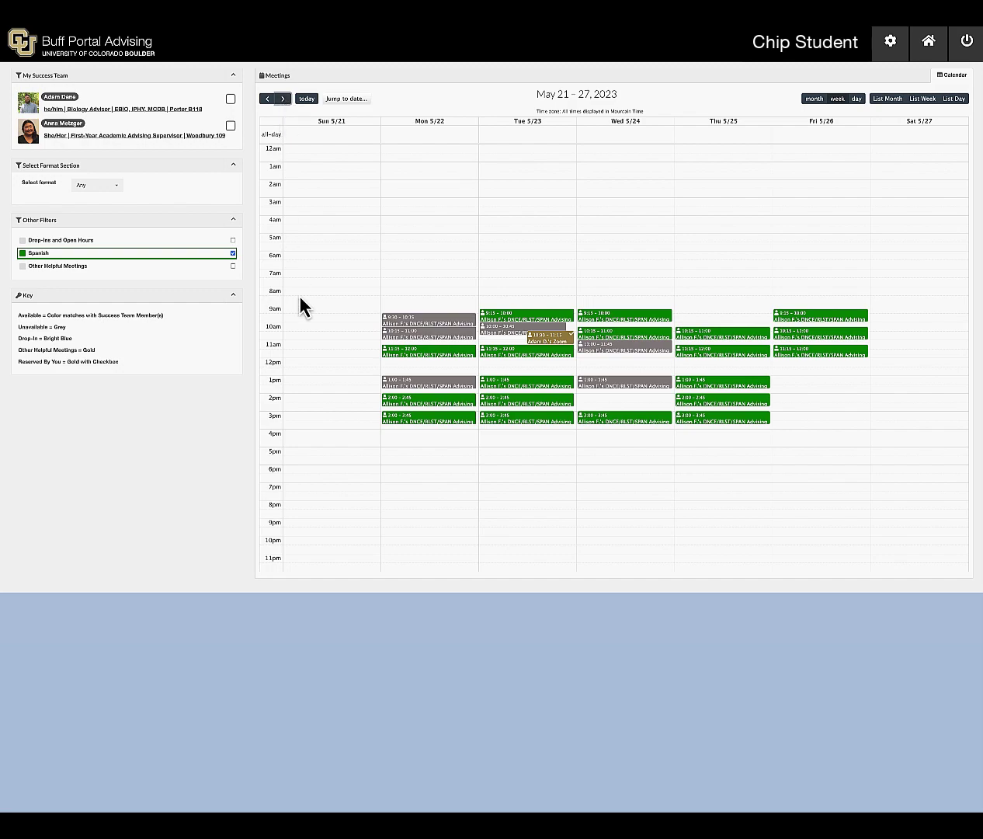
Step: Reopen the major/minor window, choose Add a Minor (Explore), and select Spanish as the minor
click(62, 489)
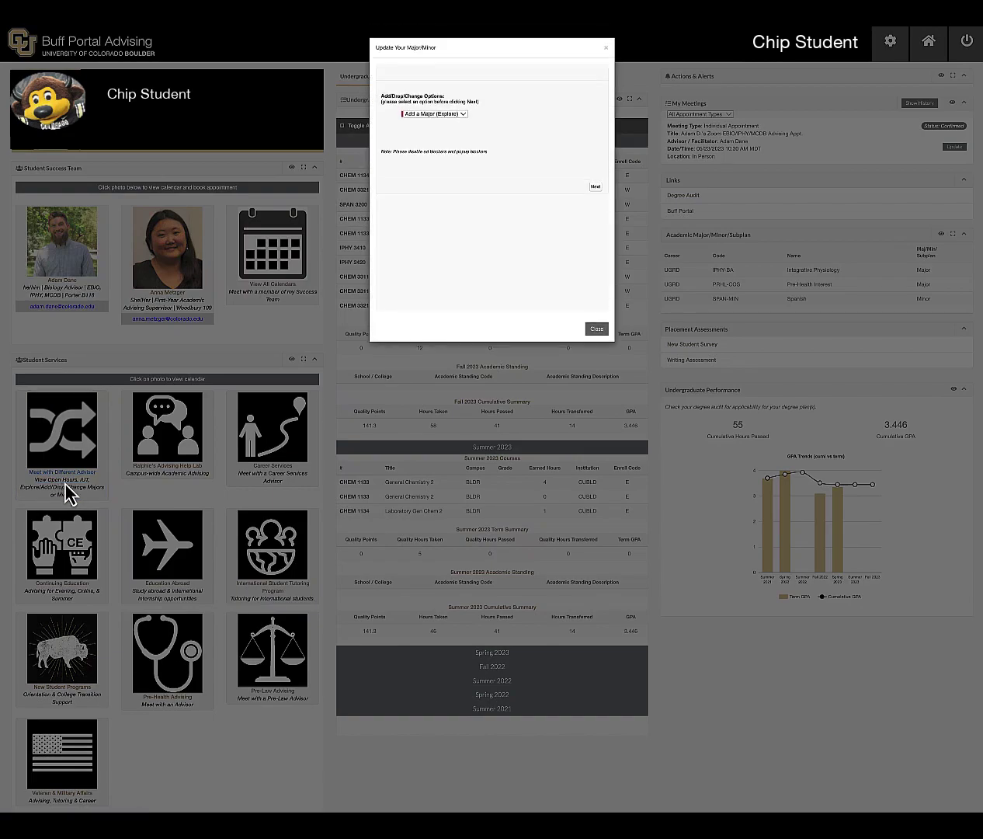
click(464, 114)
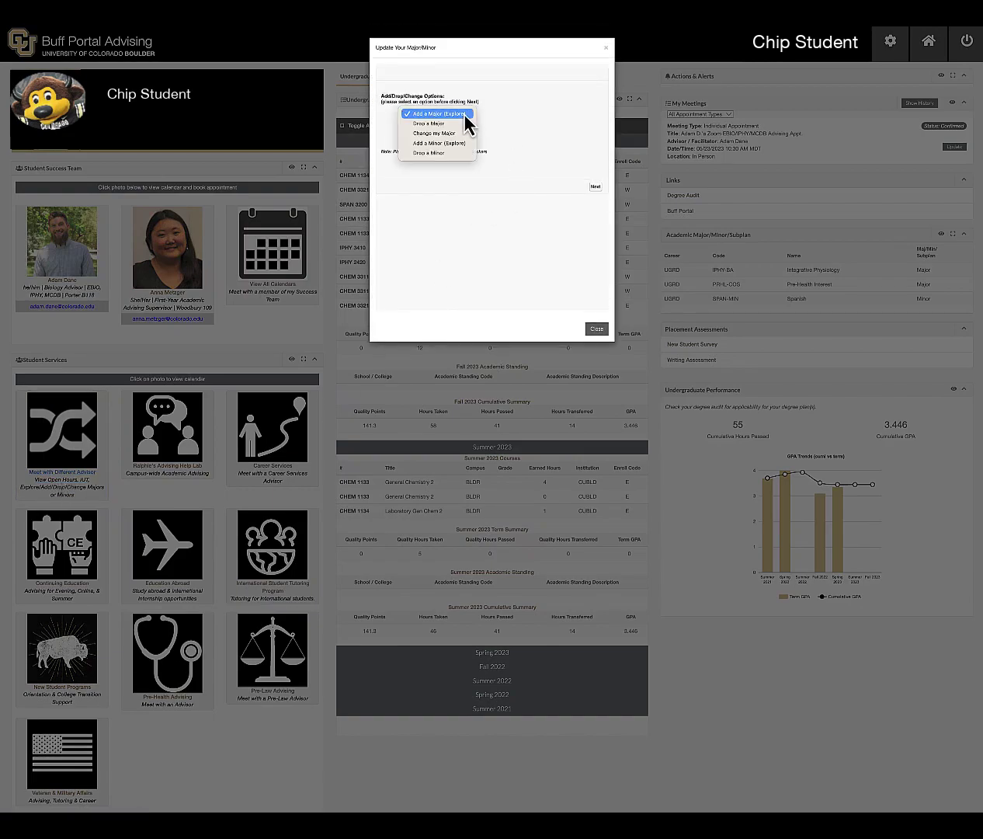
click(469, 143)
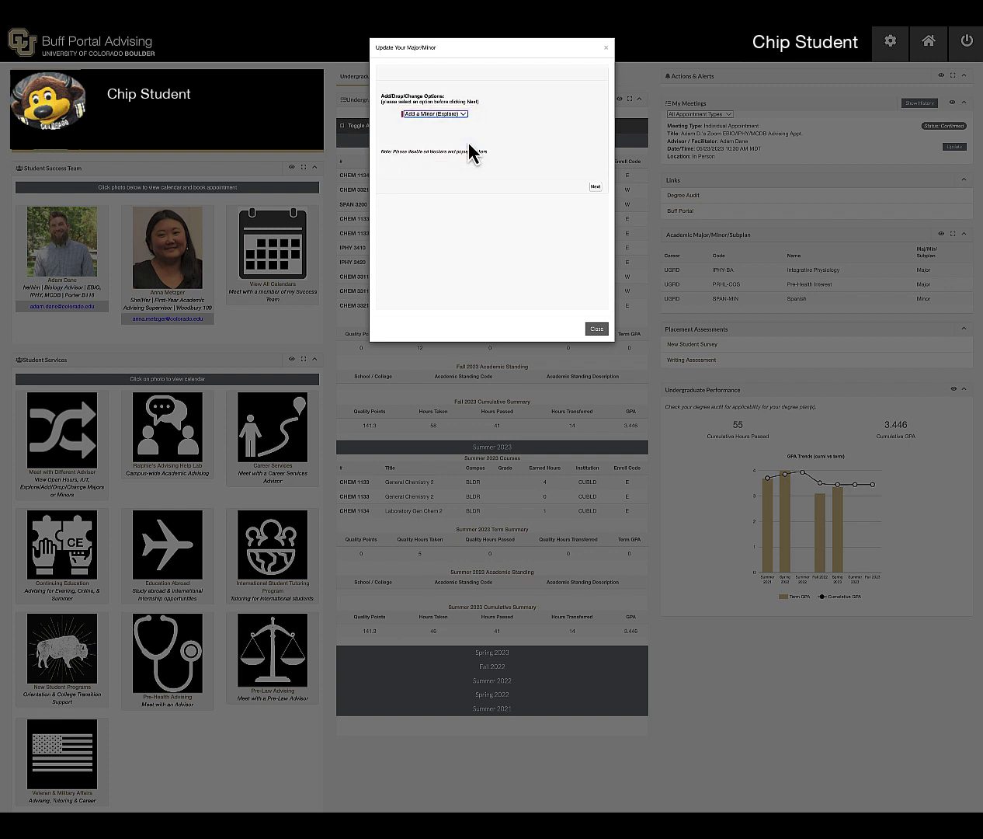
click(595, 187)
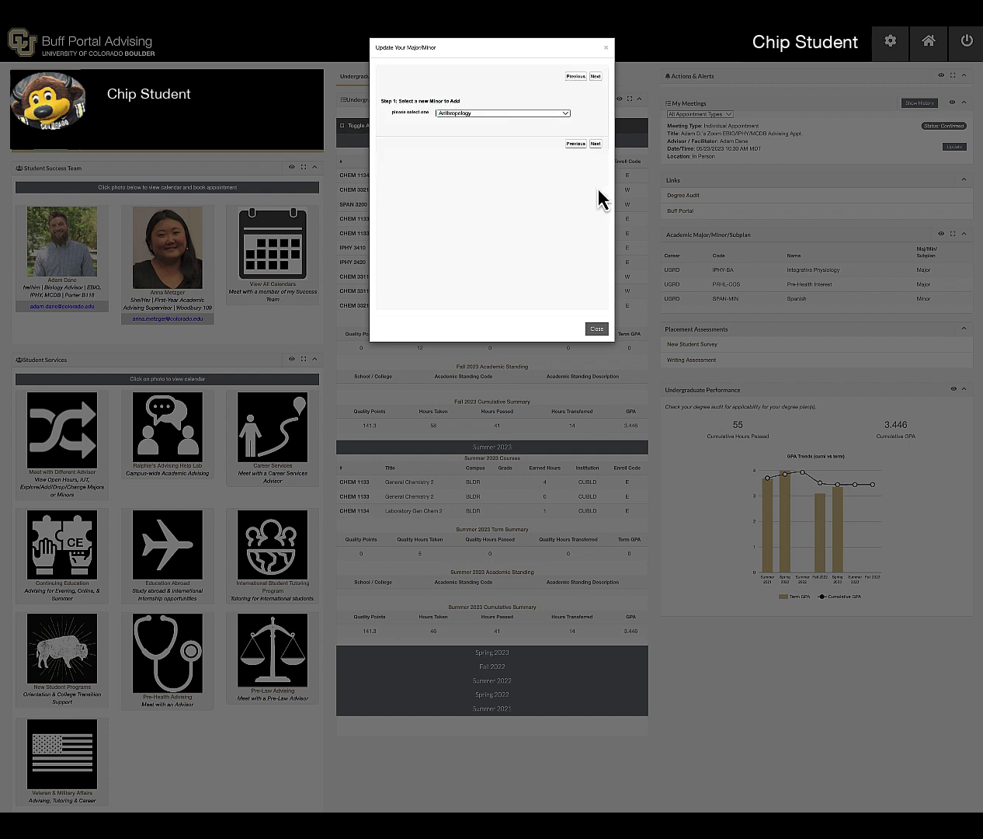
click(549, 115)
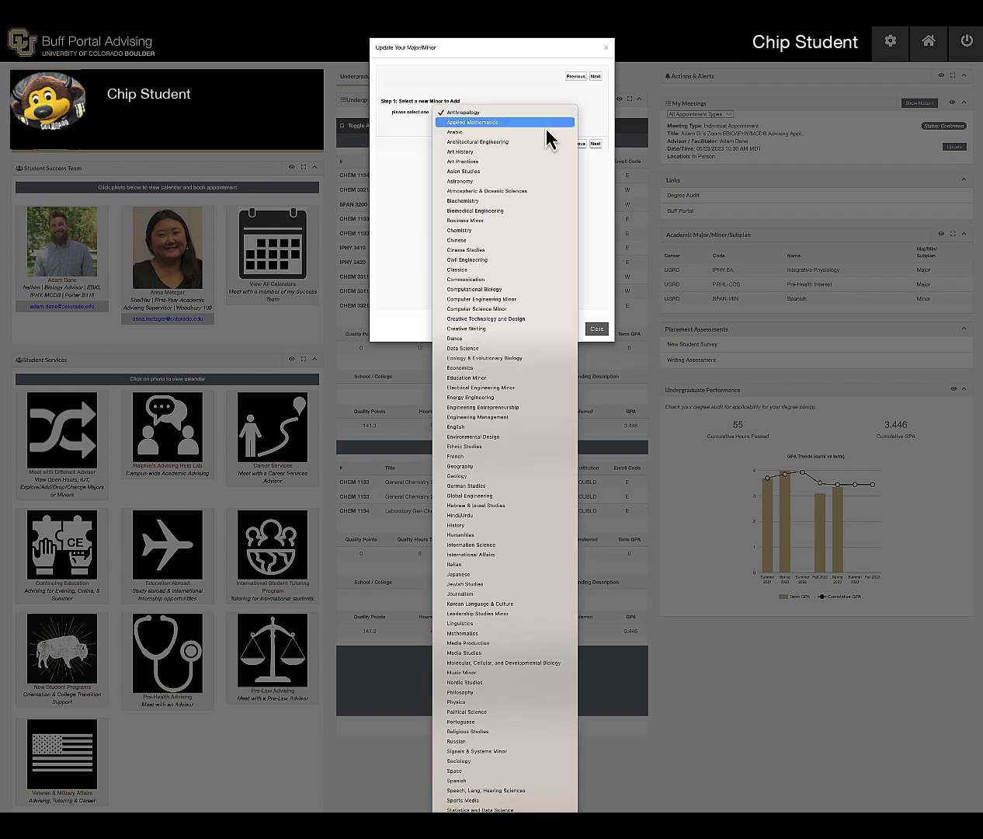
click(529, 782)
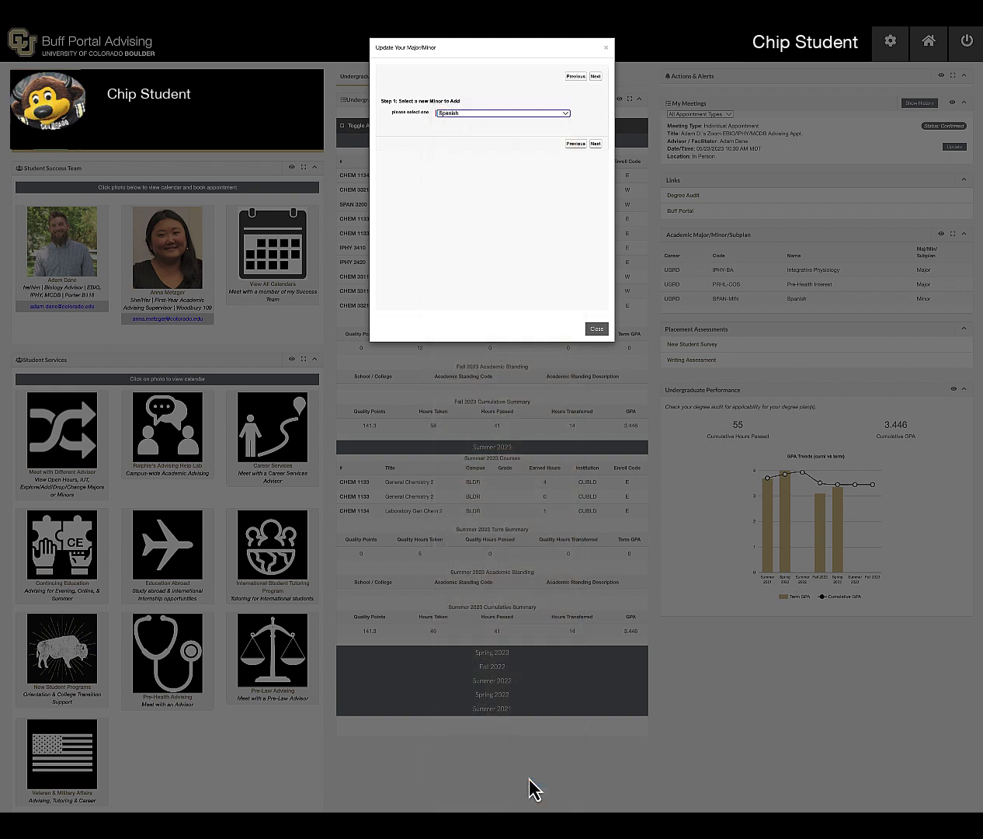
click(595, 143)
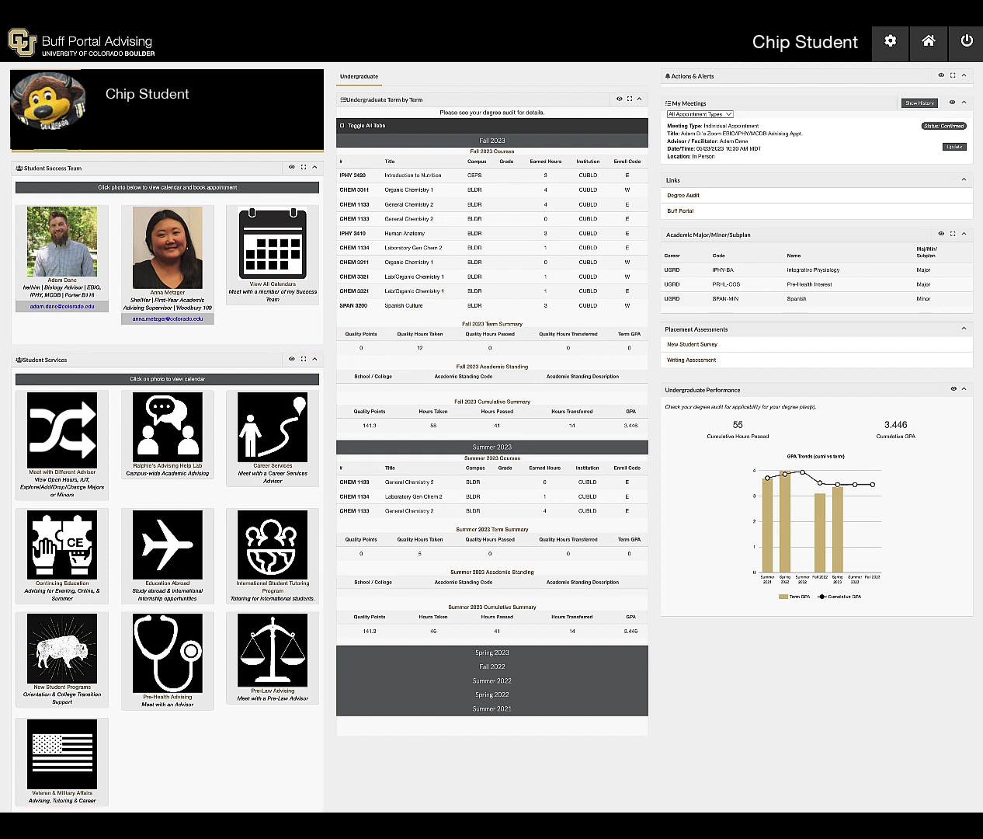
Step: Show Career Services appointments for the Arts & Sciences service, with meeting format left at Any
click(298, 488)
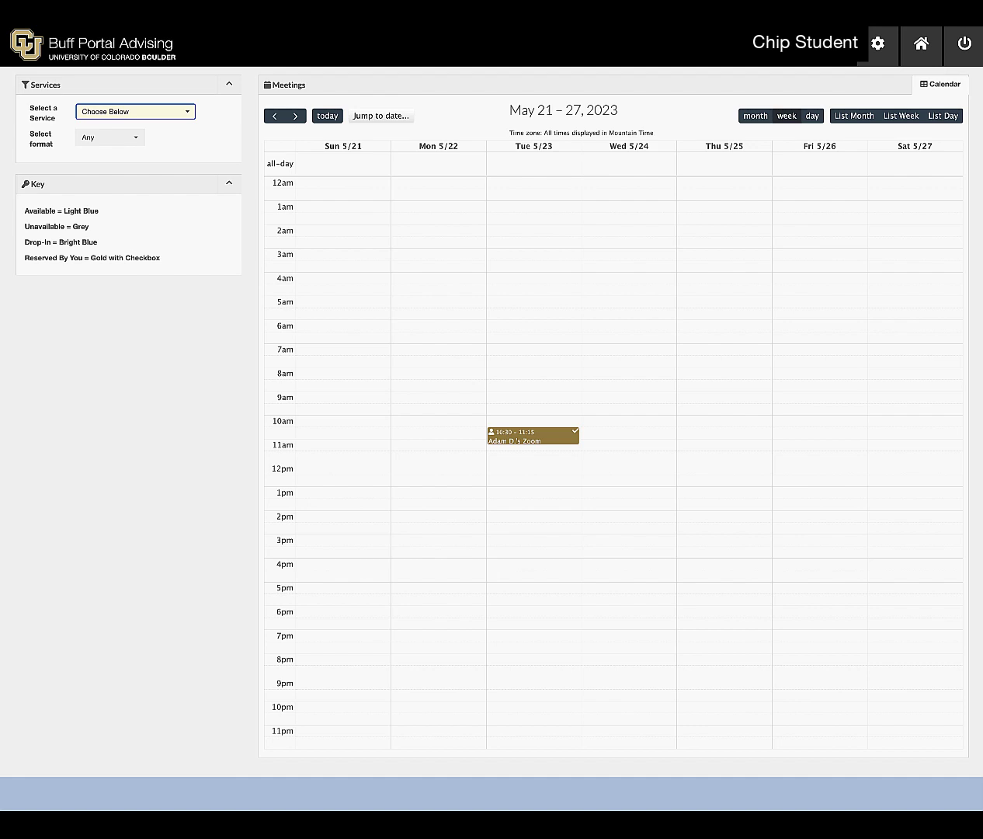
click(190, 124)
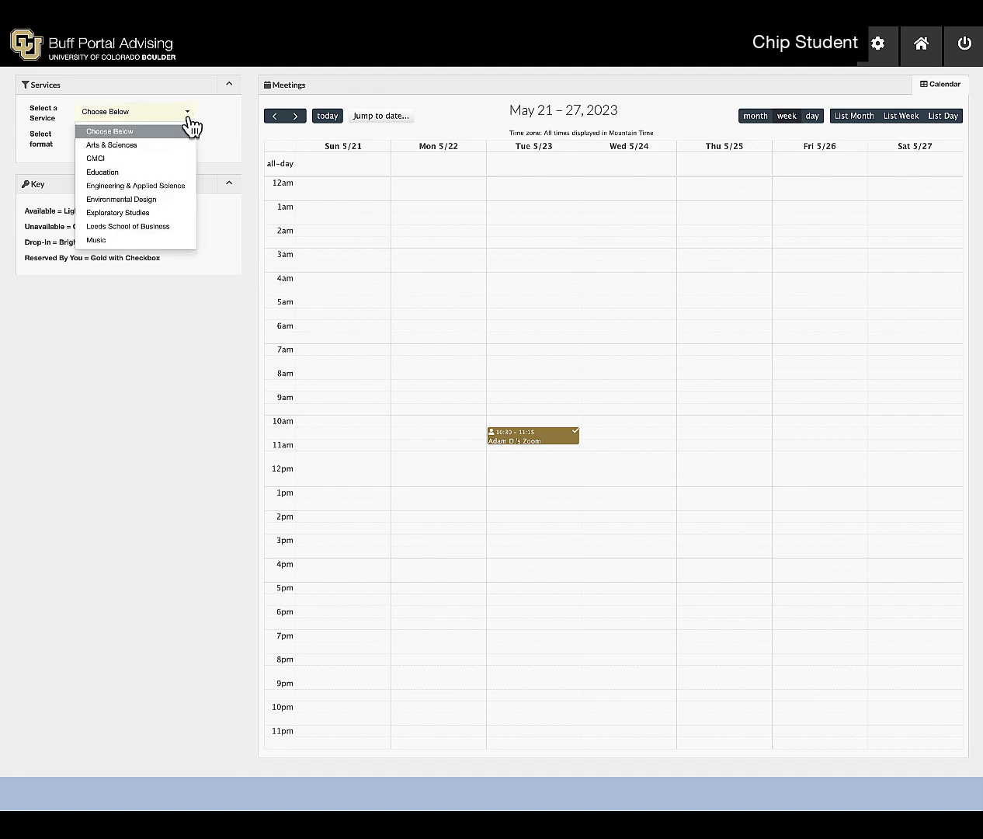
click(176, 145)
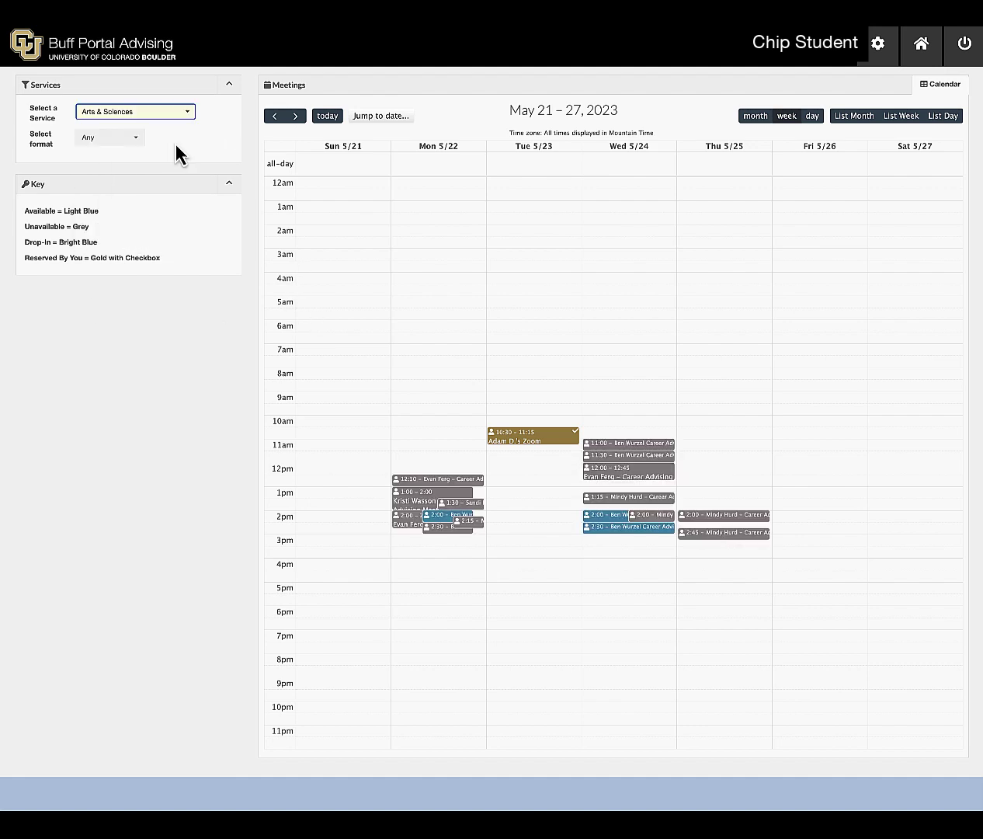
click(144, 152)
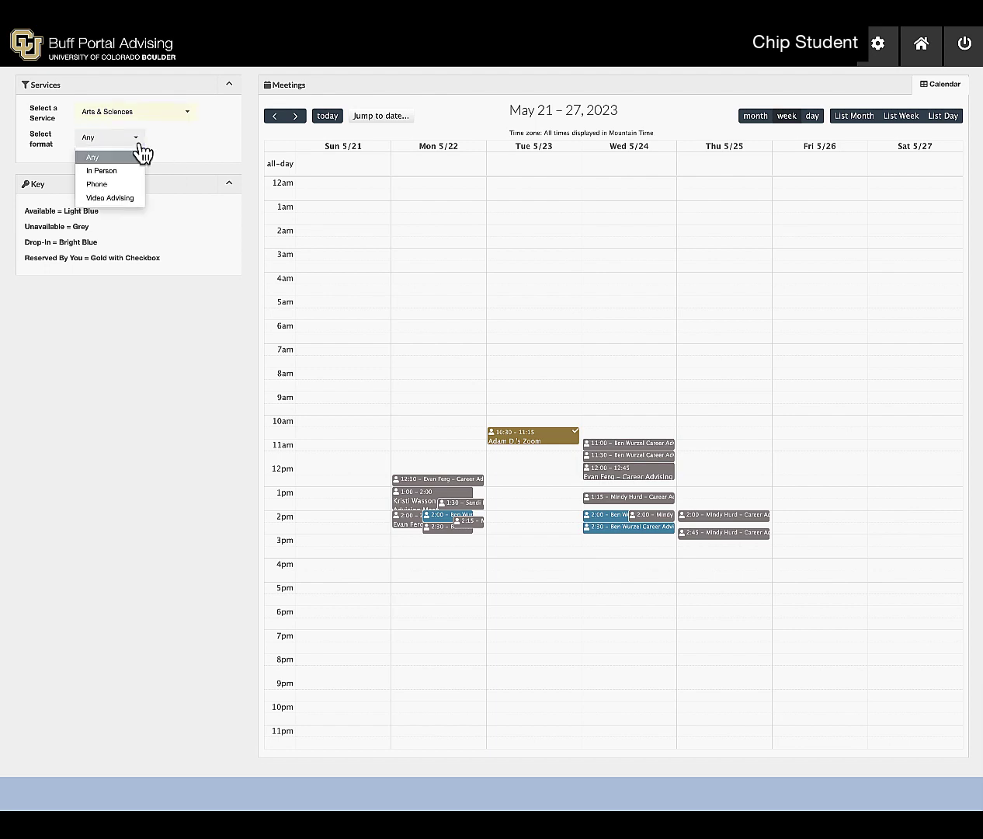
click(141, 152)
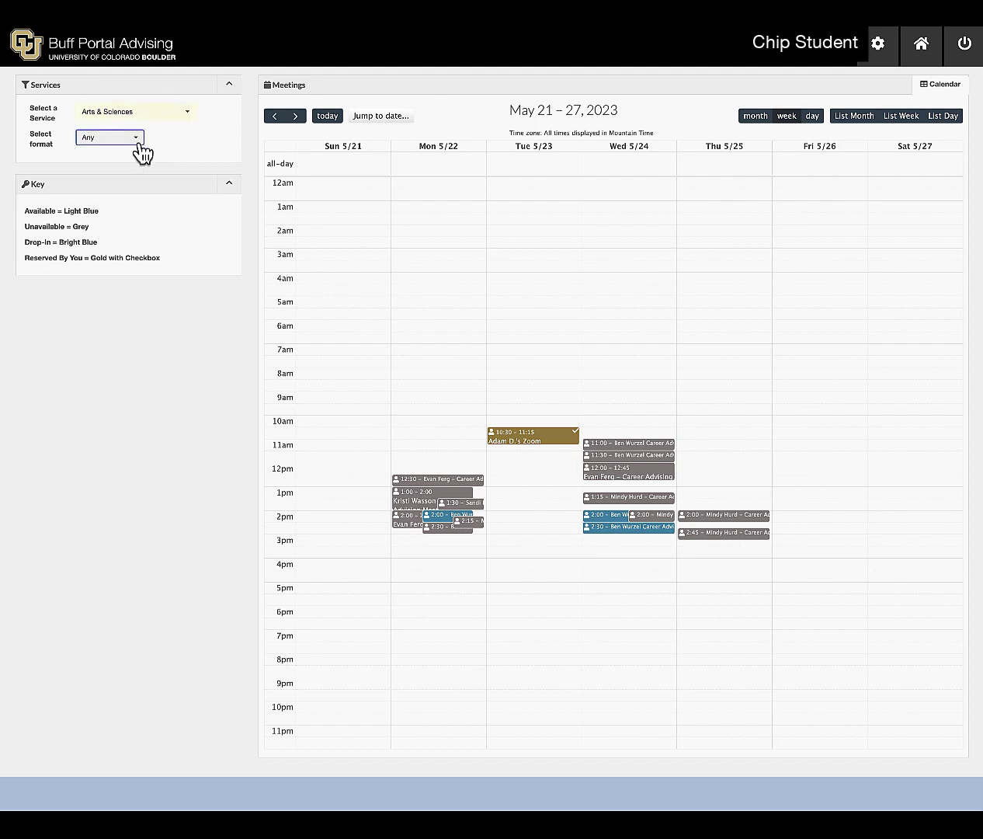